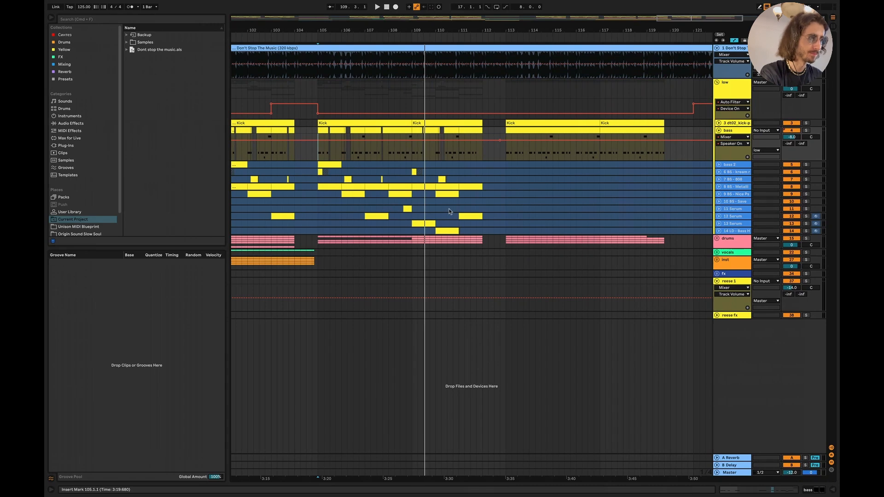
- Select the bass track's time range from 113.1.1 to 117.1.1 to inspect the repeating bass pattern
scroll(449, 209, right, 2)
drag(492, 156, 582, 154)
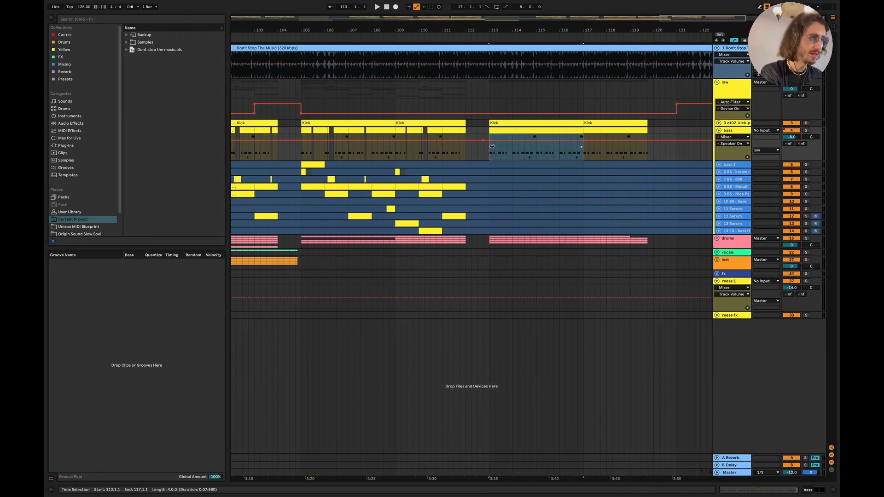
scroll(461, 161, right, 2)
scroll(421, 179, left, 3)
scroll(320, 202, up, 4)
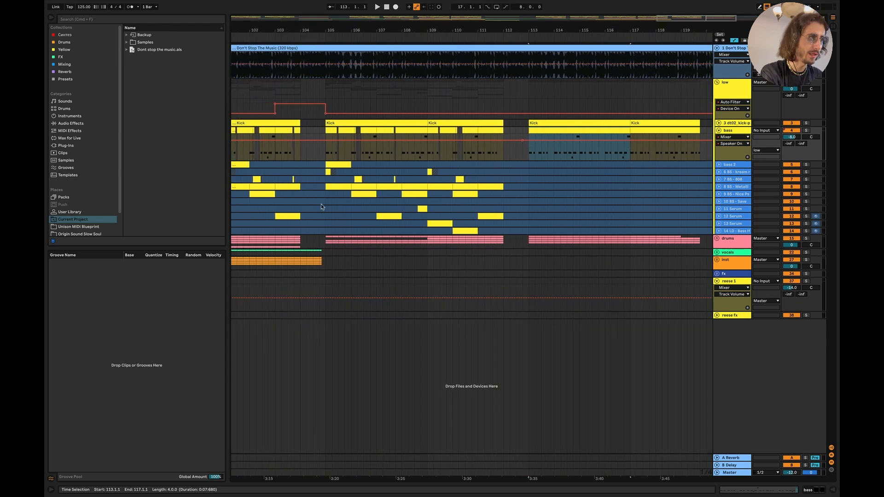
- Unfold the bass 2 track and cut the bass clip material leading up to bar 106 so the clip starts at 106.1.1
click(720, 165)
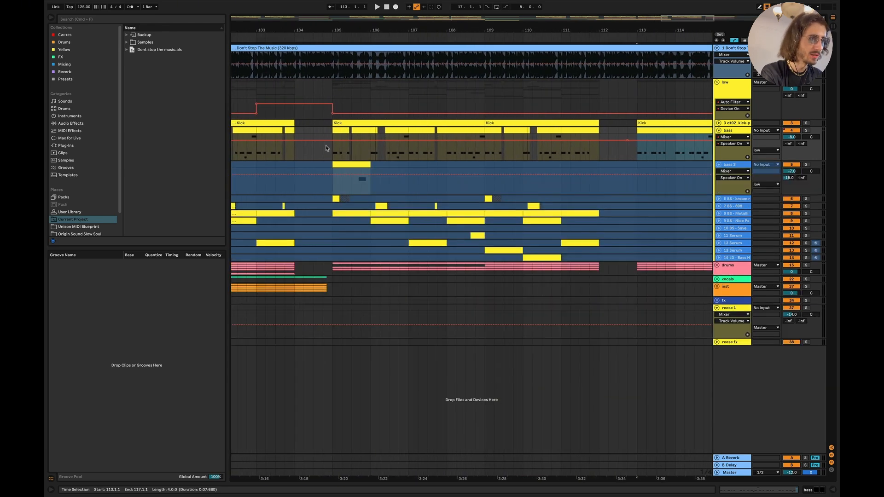
scroll(324, 145, up, 4)
scroll(340, 148, down, 3)
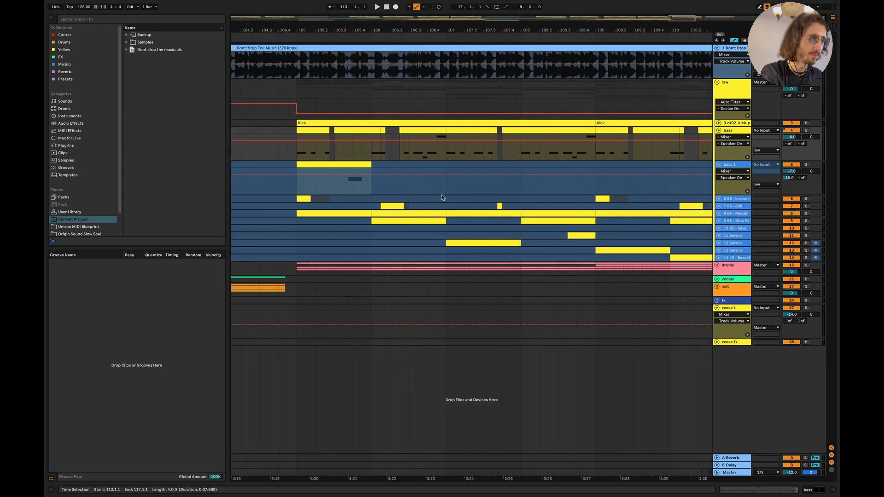
click(373, 131)
click(397, 131)
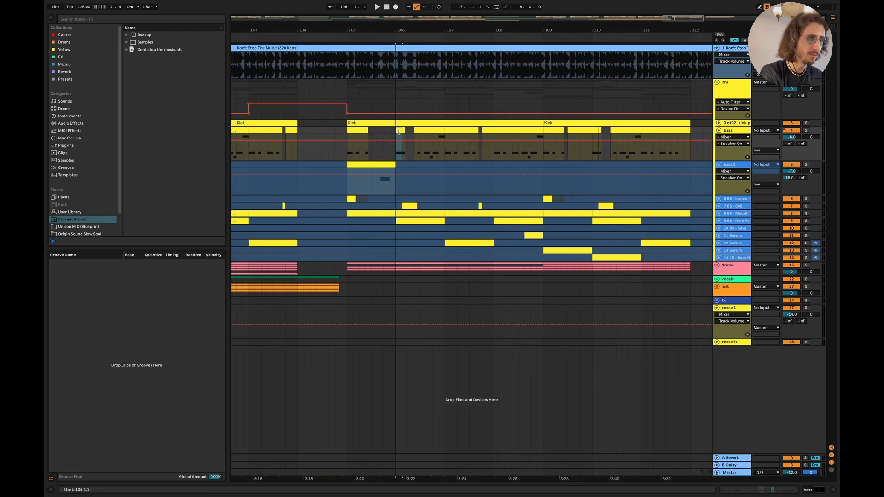
- Unfold bass layer tracks 6 through 10 in the low group to show their MIDI notes
click(719, 198)
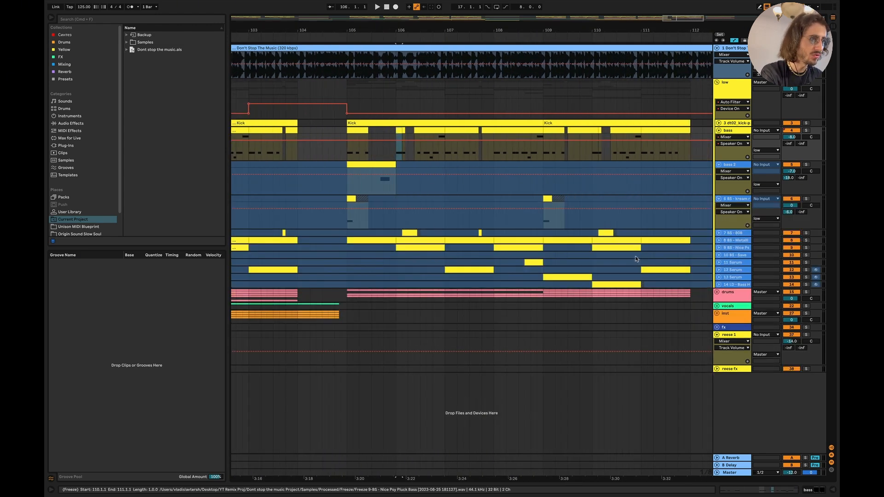
click(719, 233)
click(720, 268)
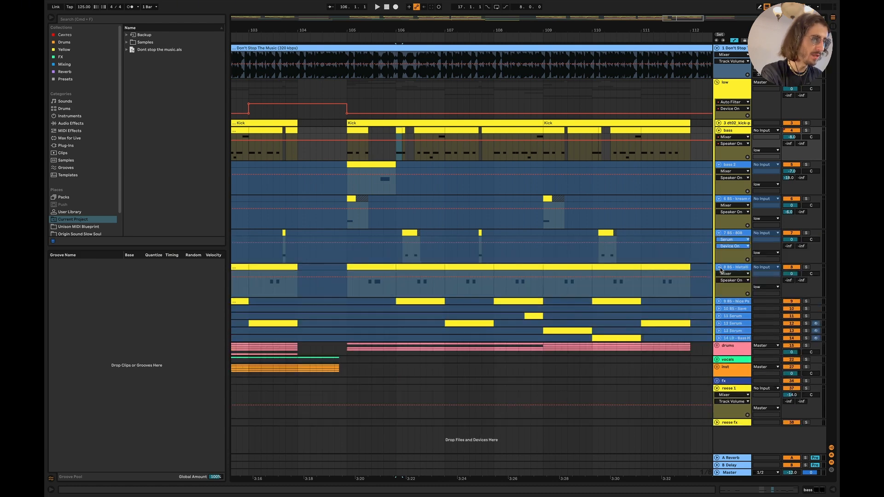
click(719, 302)
click(719, 336)
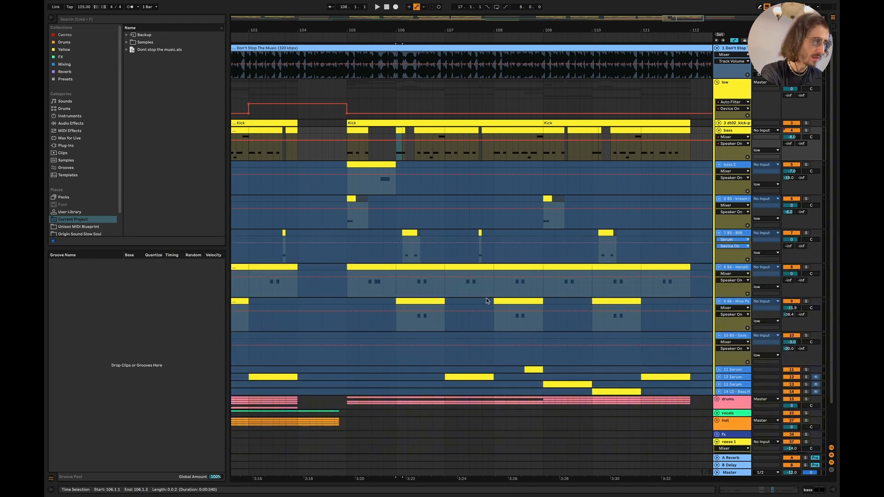
- Compare the bass layers around bar 106 and select the bass track section starting at 106.2.4
scroll(396, 301, up, 3)
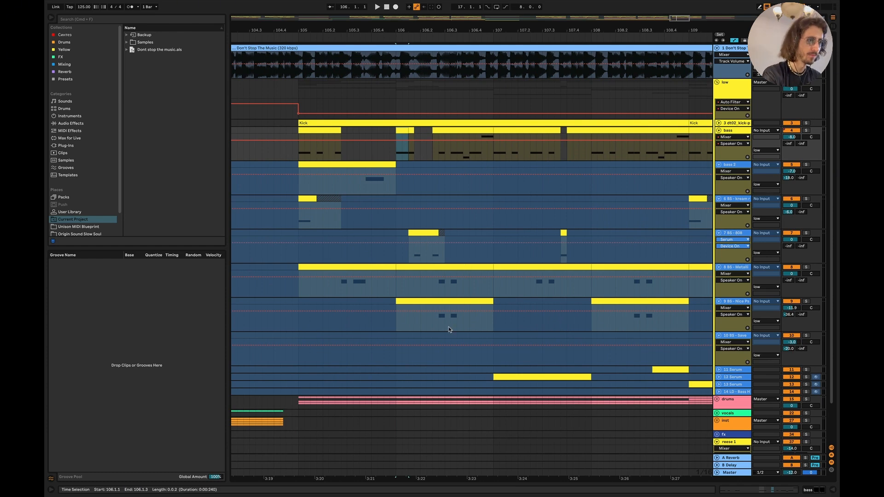
scroll(444, 261, up, 5)
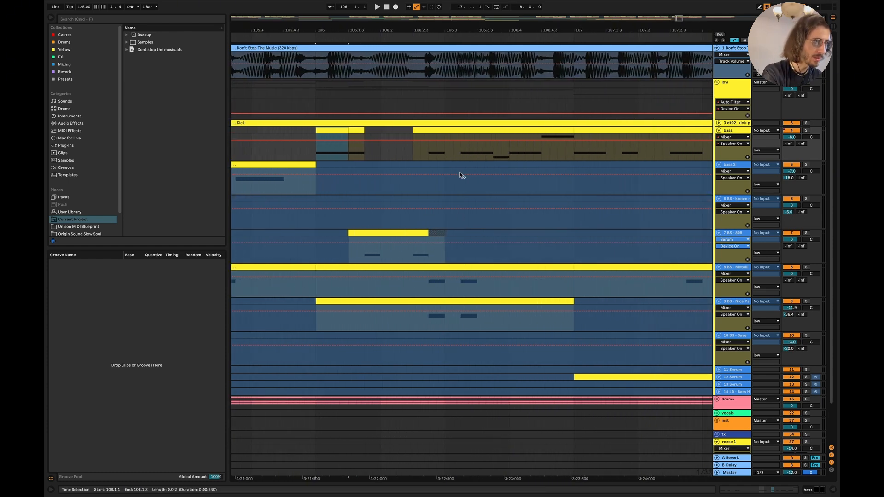
scroll(463, 188, down, 2)
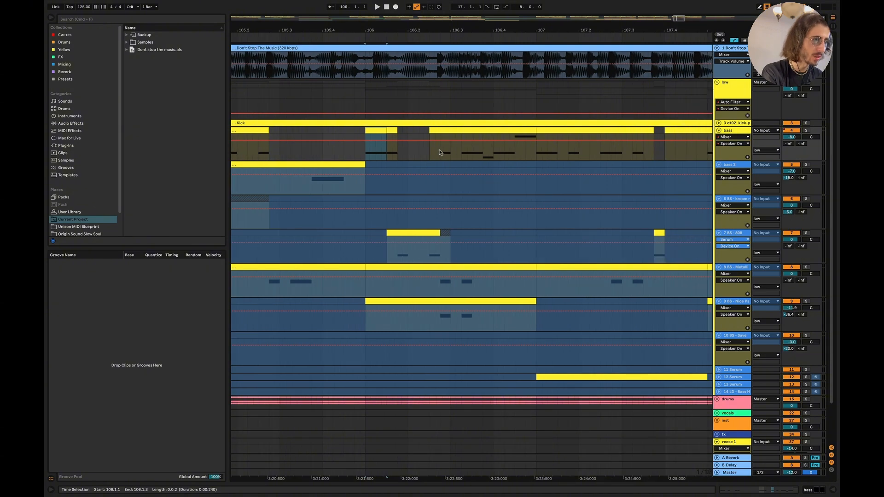
drag(438, 150, 483, 152)
scroll(481, 153, down, 4)
scroll(482, 154, down, 6)
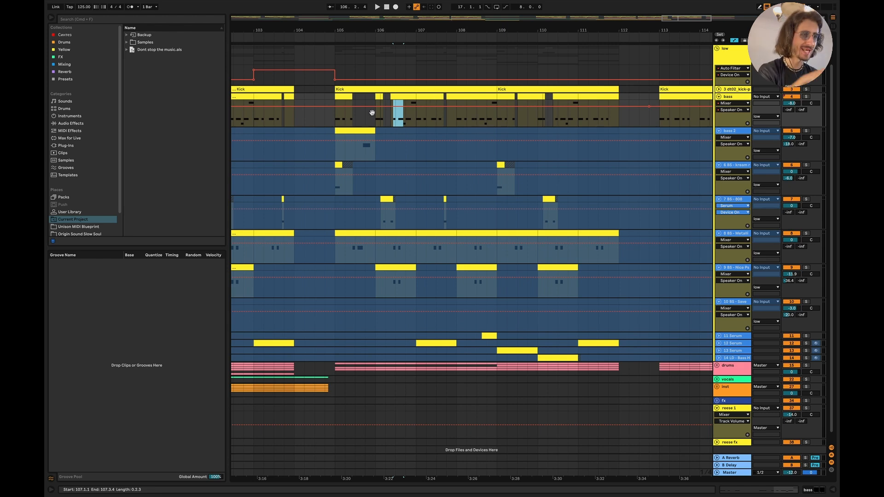
- Solo the kick, bass and track 6 together and play the arrangement from 105.1.1
click(332, 122)
click(806, 97)
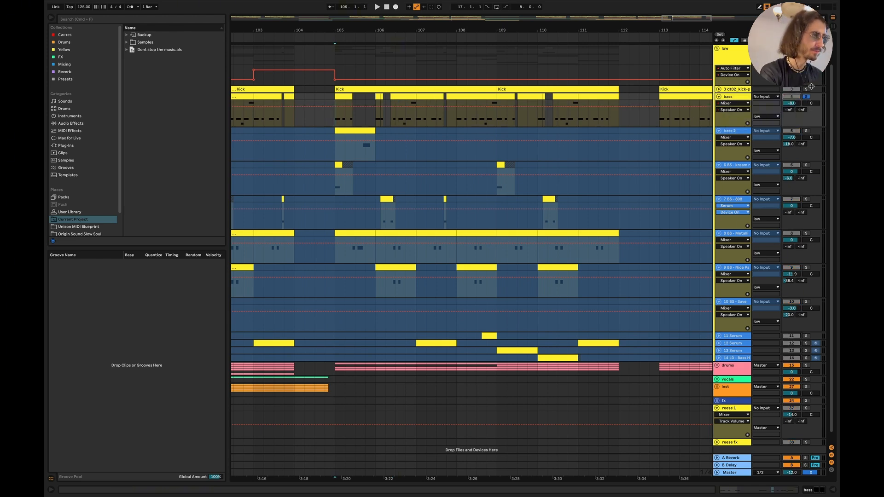
click(806, 90)
click(808, 171)
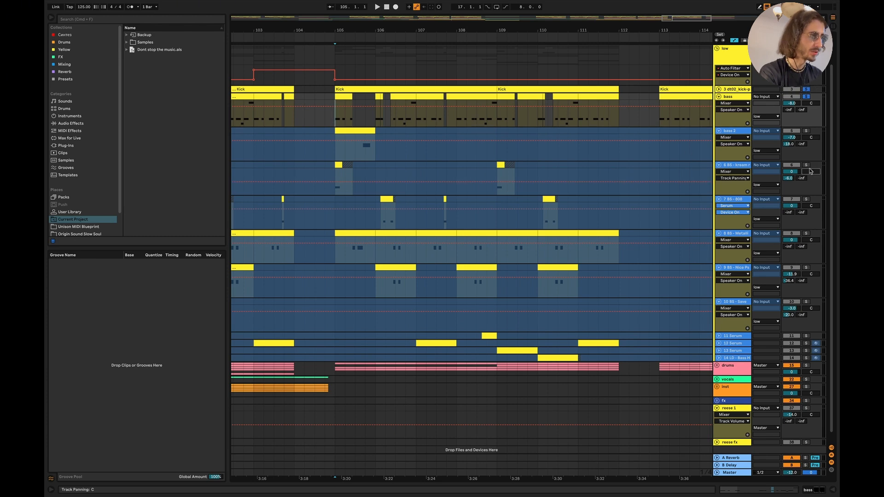
click(806, 166)
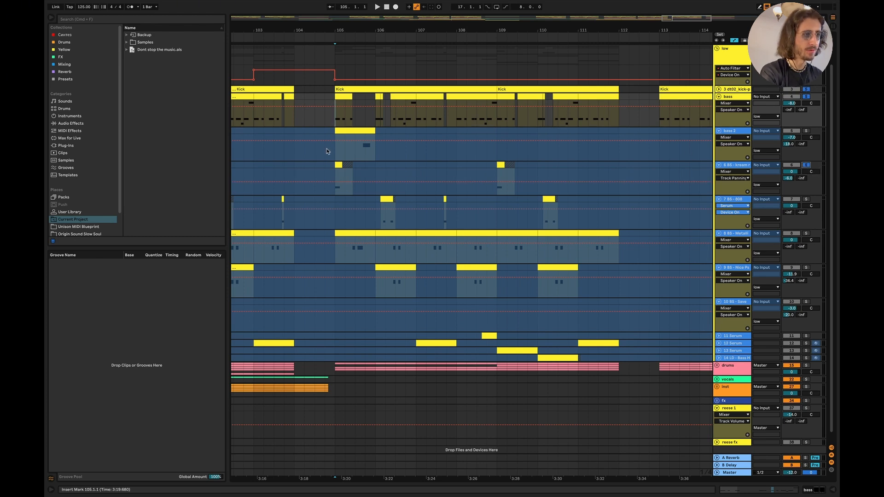
click(336, 154)
key(space)
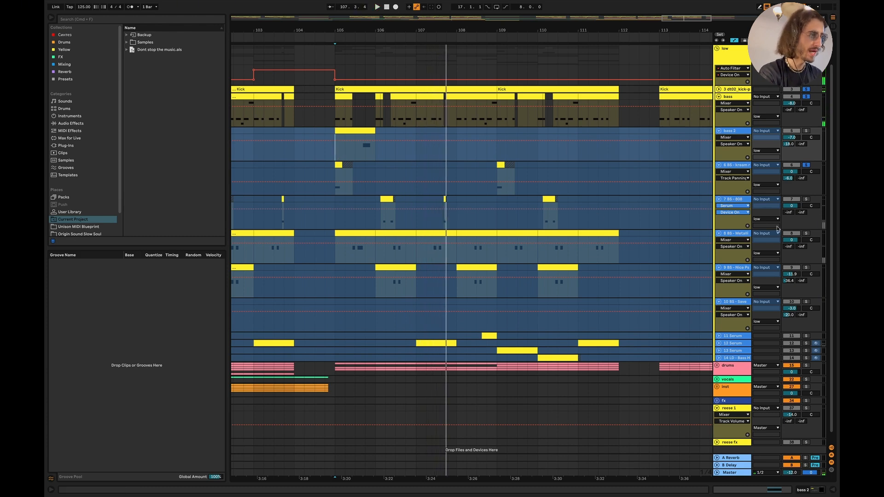
- Solo track 8 alongside the kick, bass and track 6, and audition the combination from bar 105
click(805, 234)
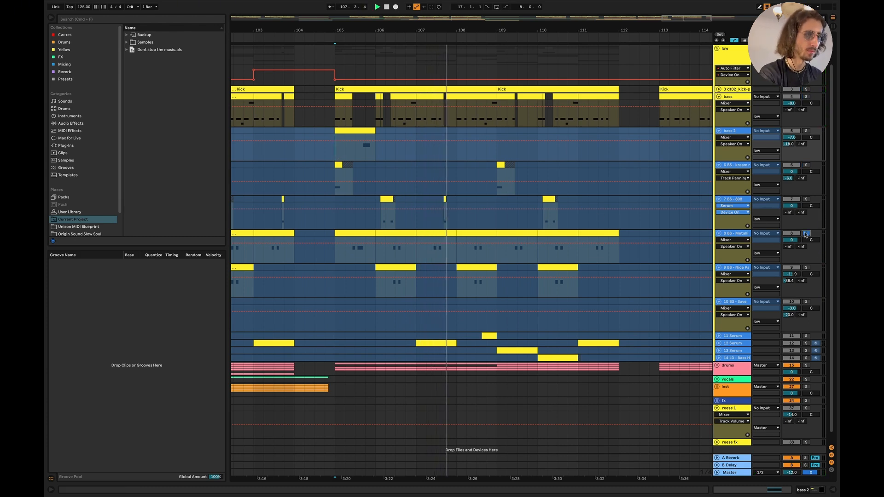
key(space)
super+click(806, 91)
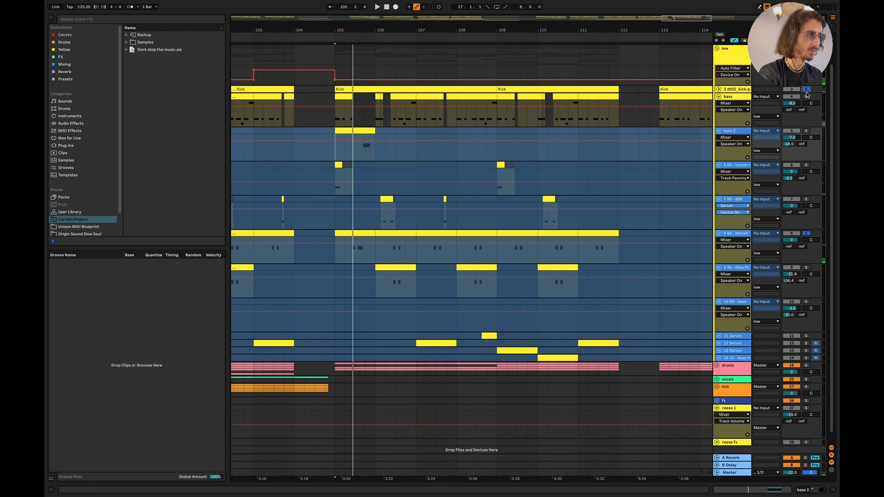
super+click(806, 96)
key(space)
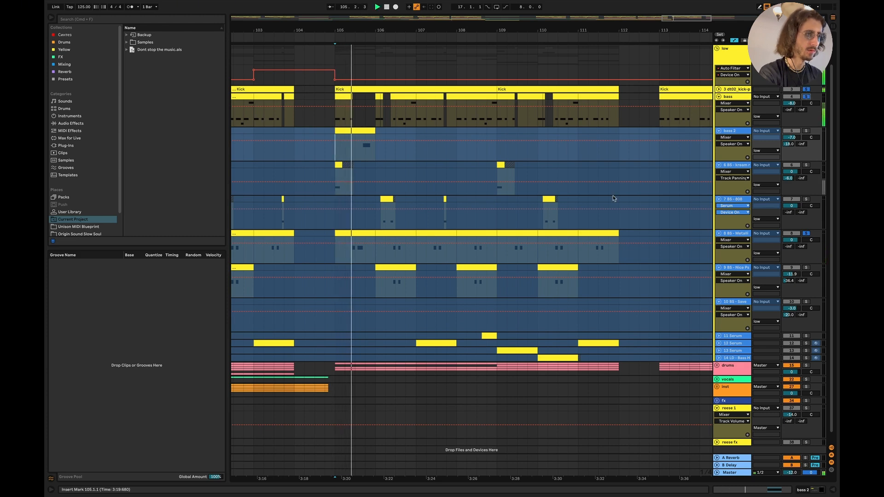
super+click(806, 165)
key(space)
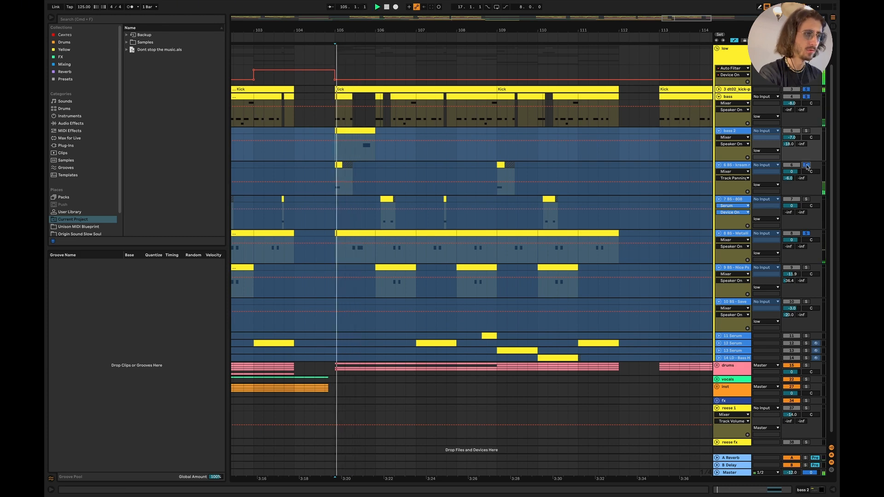
key(space)
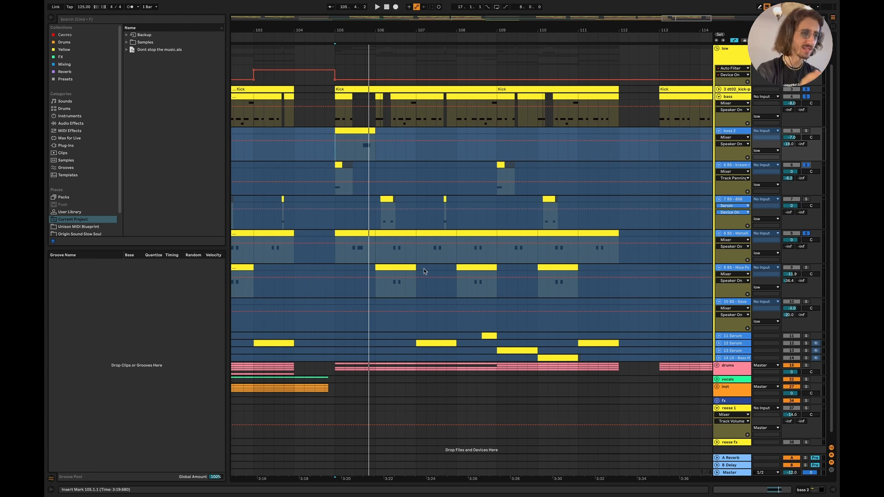
- Add track 9 to the soloed kick, bass, track 6 and track 8 layers
key(super+z)
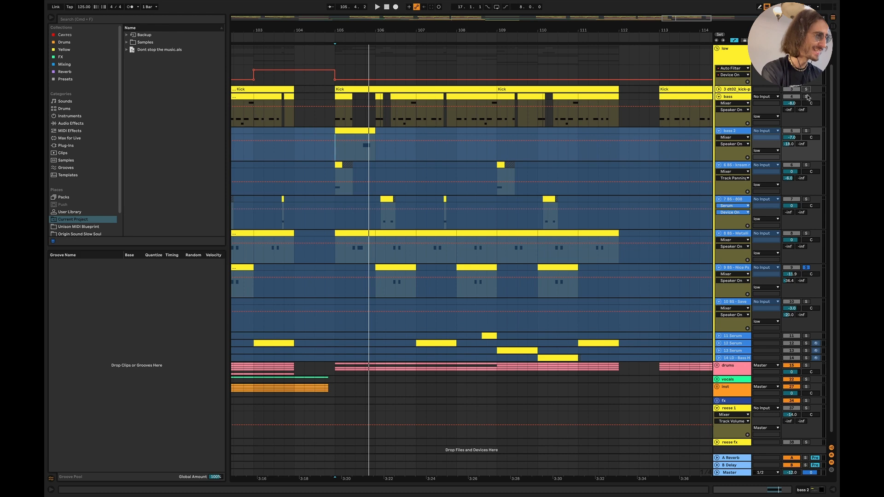
click(806, 233)
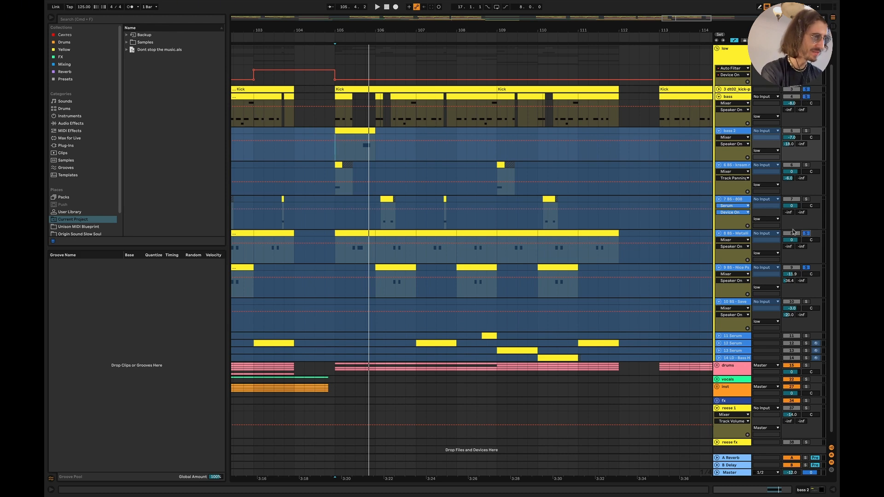
click(806, 165)
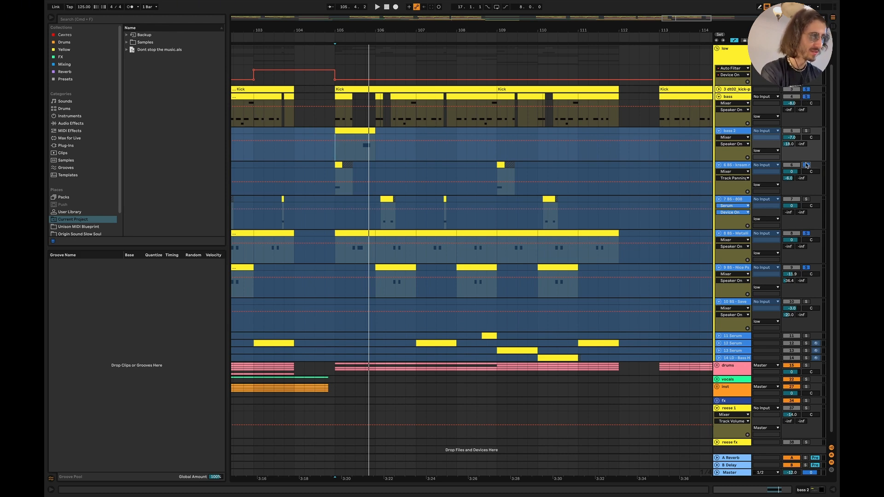
- Select the 808 track from 106.1.1 to 107.1.1, add that track to the solo group, and play from 105.1.1
click(376, 220)
shift+click(414, 200)
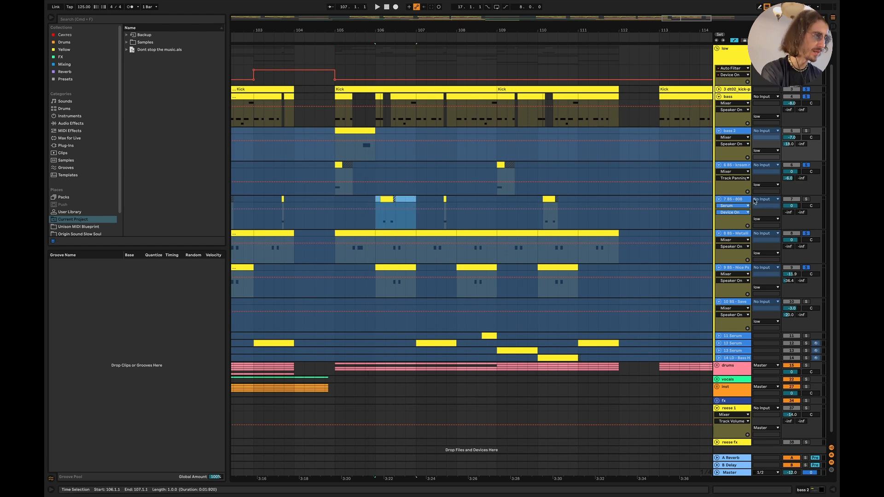
click(805, 199)
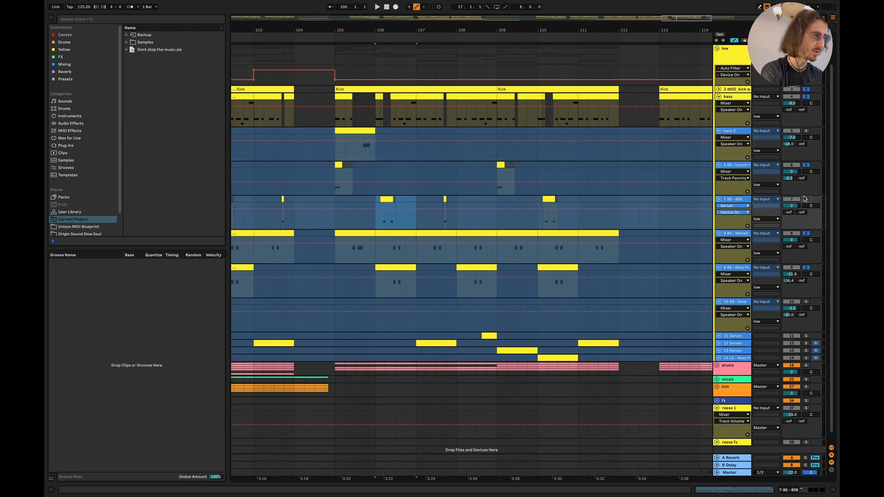
click(335, 224)
key(space)
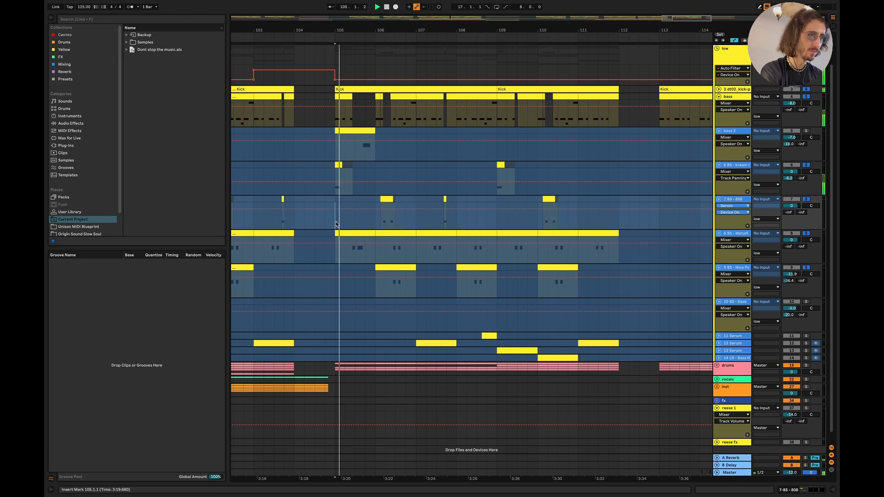
- Add the 12 Serum track to the solo group, unfold it, and play from 106.3.1
click(806, 343)
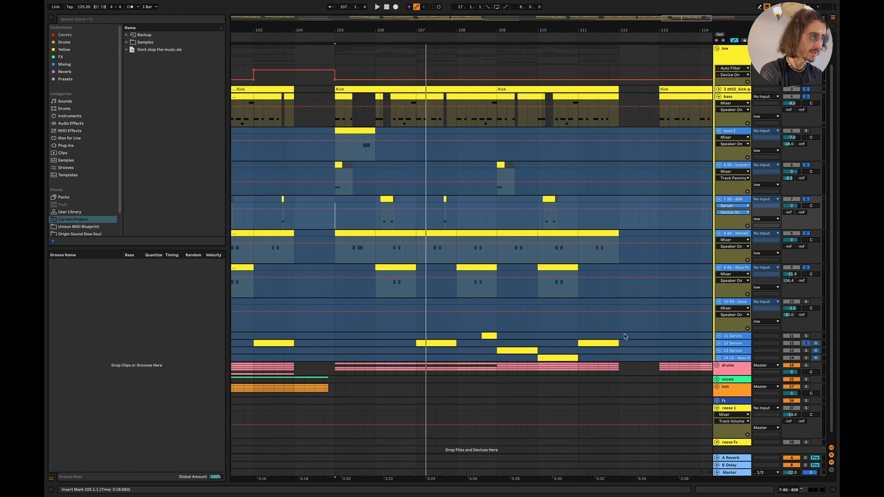
click(719, 343)
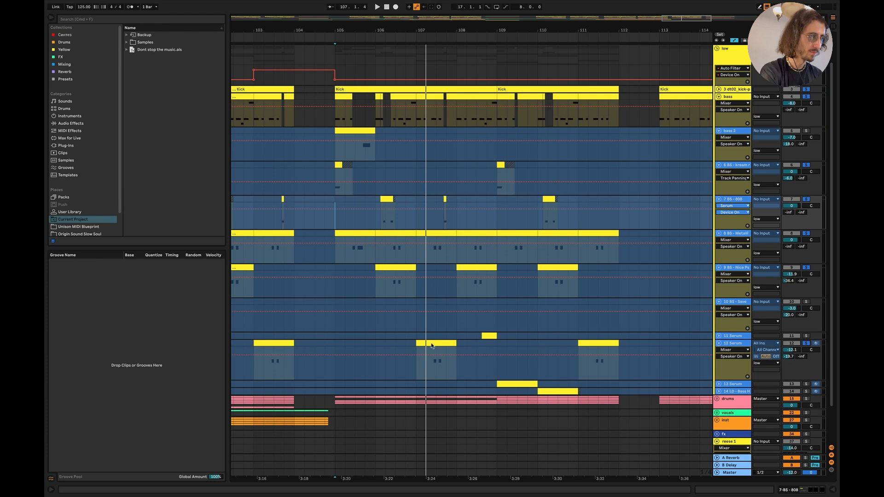
click(395, 327)
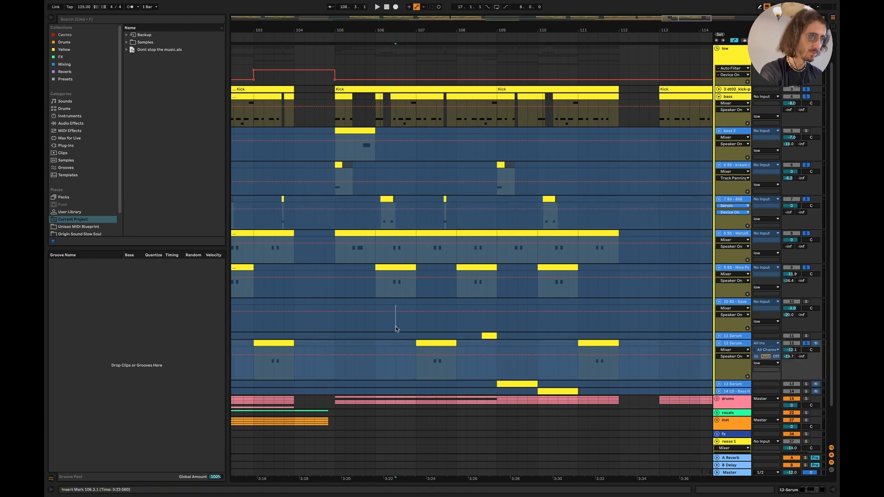
key(space)
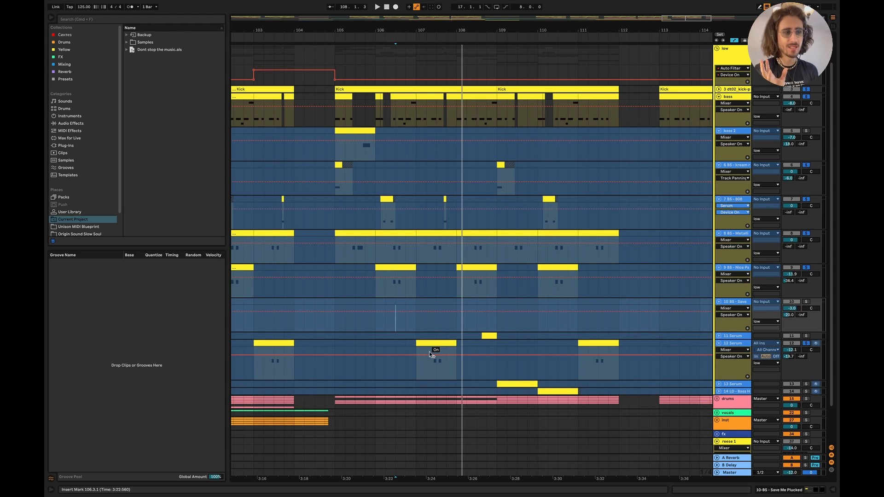
- Unfold the 13 Serum track, reduce its height, and unfold track 14 below it
click(718, 384)
scroll(590, 396, down, 3)
scroll(644, 363, down, 1)
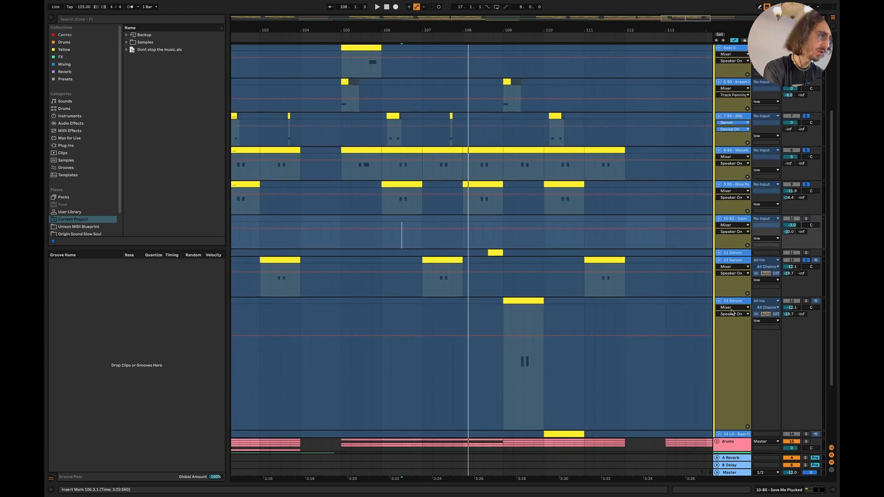
scroll(733, 303, down, 5)
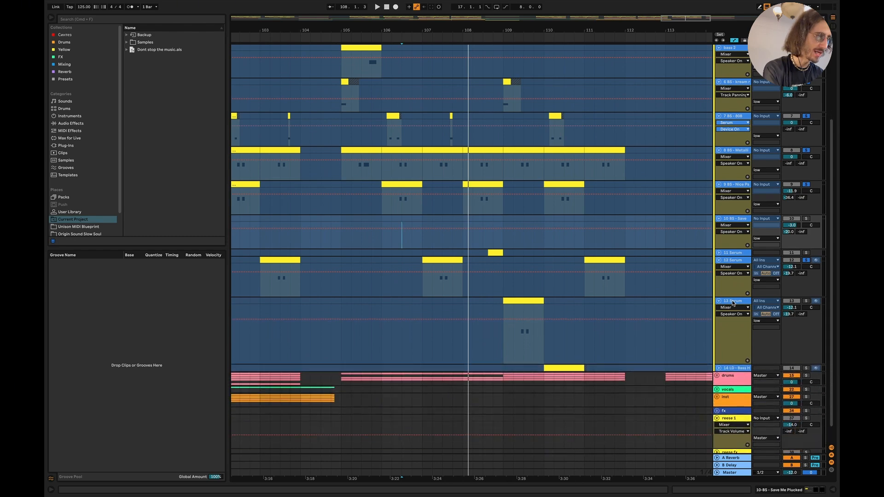
scroll(733, 303, down, 3)
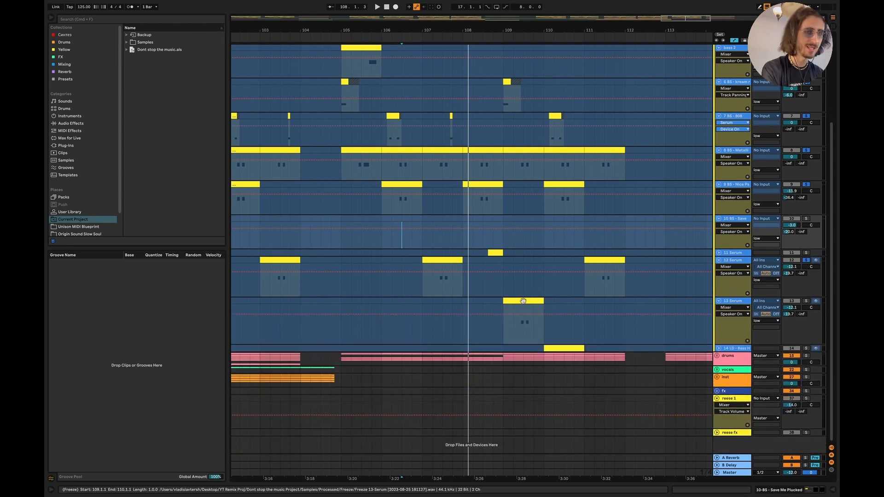
click(718, 348)
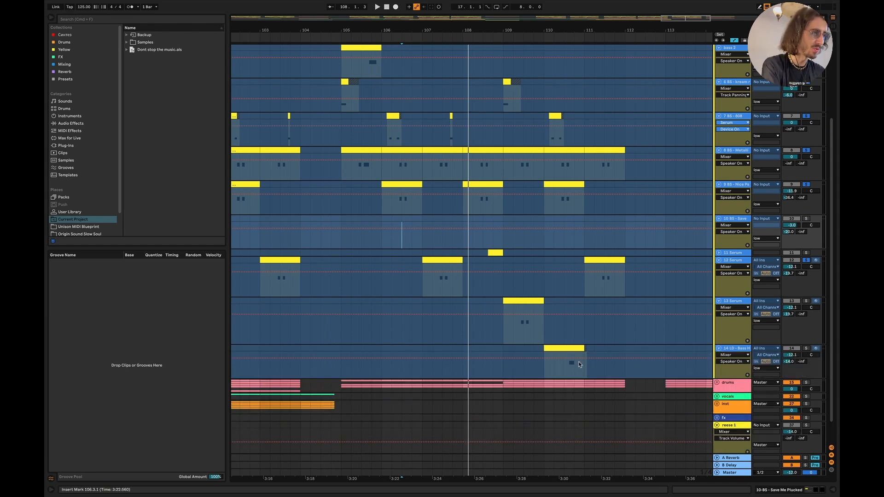
- Add track 14 and the 13 Serum track to the solo group and play from 107.1.1
scroll(571, 357, up, 3)
scroll(579, 364, down, 2)
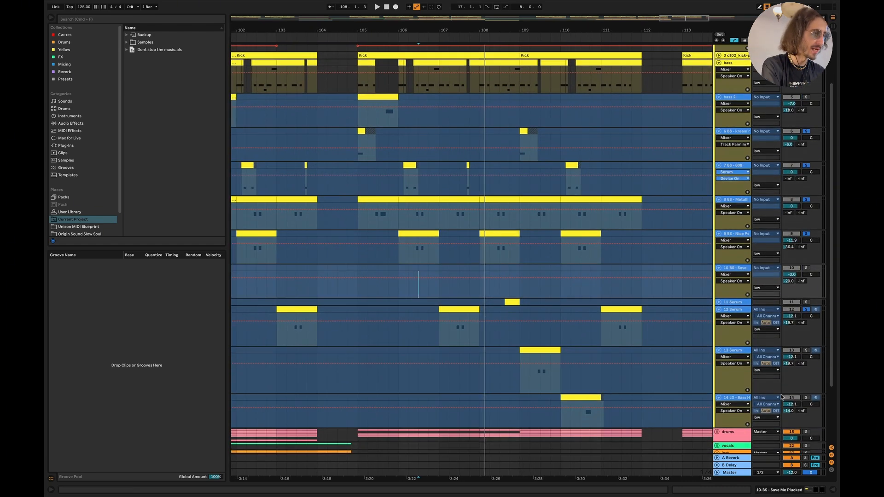
click(806, 399)
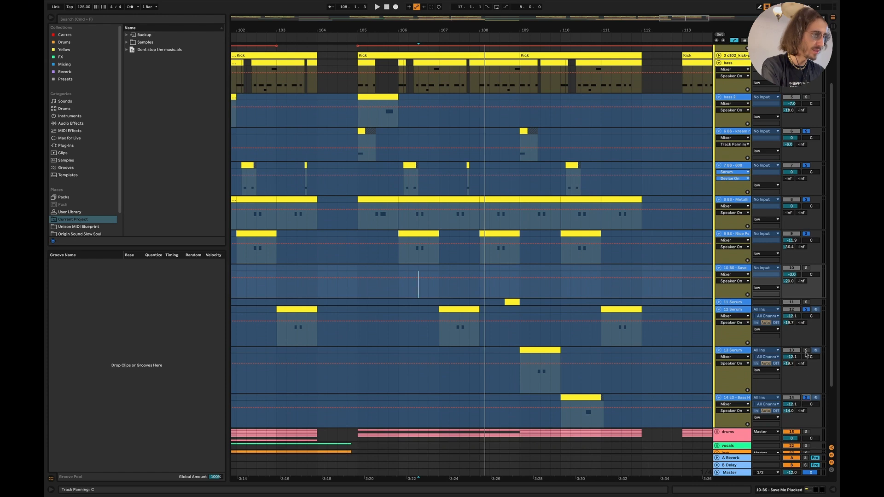
click(806, 350)
click(439, 352)
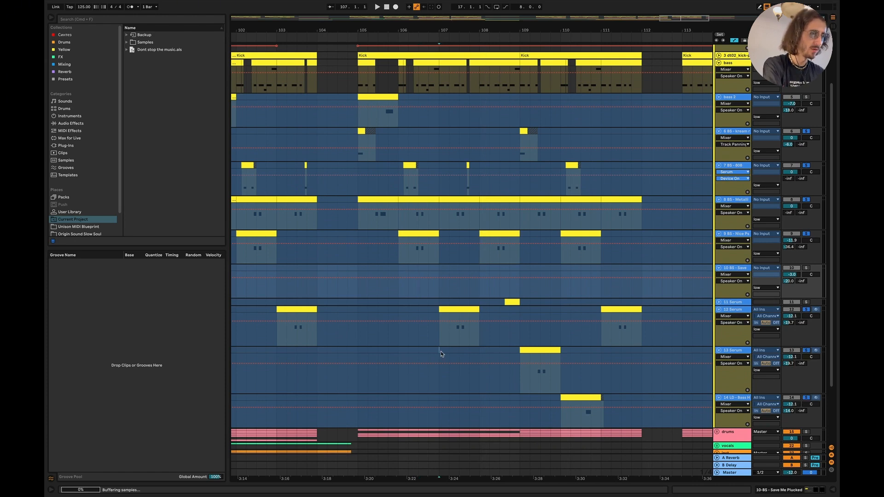
key(space)
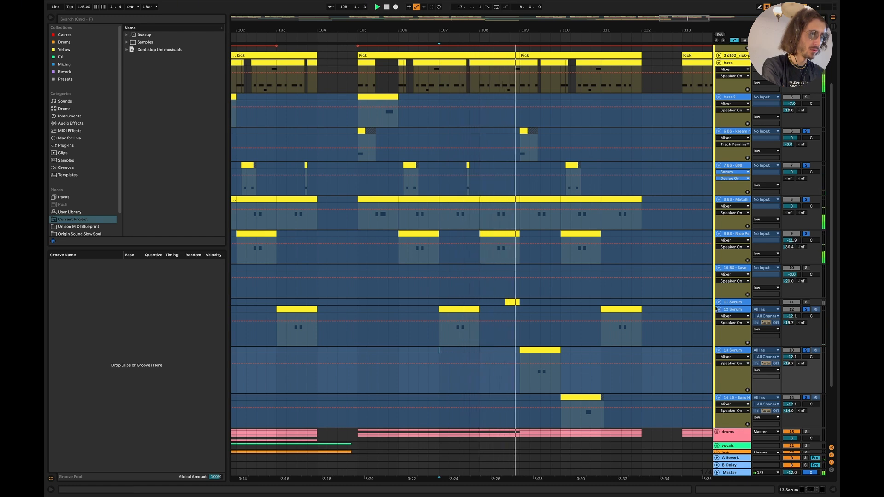
- Add the 11 Serum track to the solo group, unfold it, and play from 107.4.1
click(806, 302)
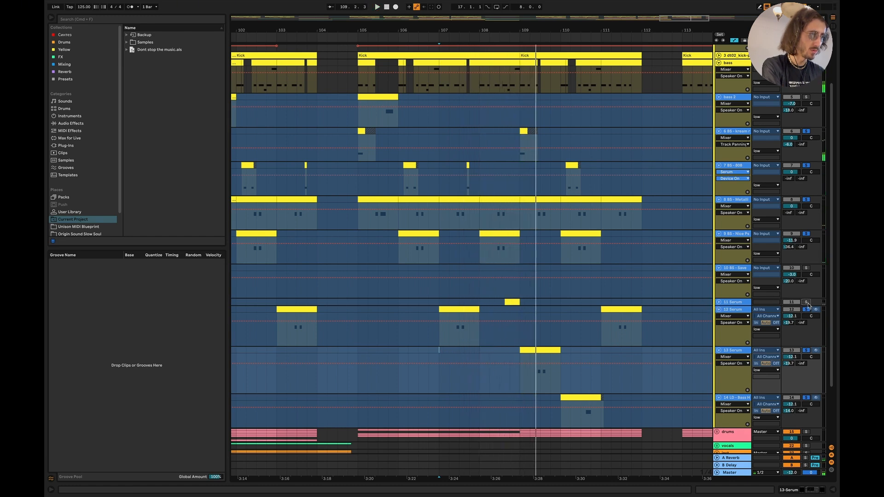
click(719, 302)
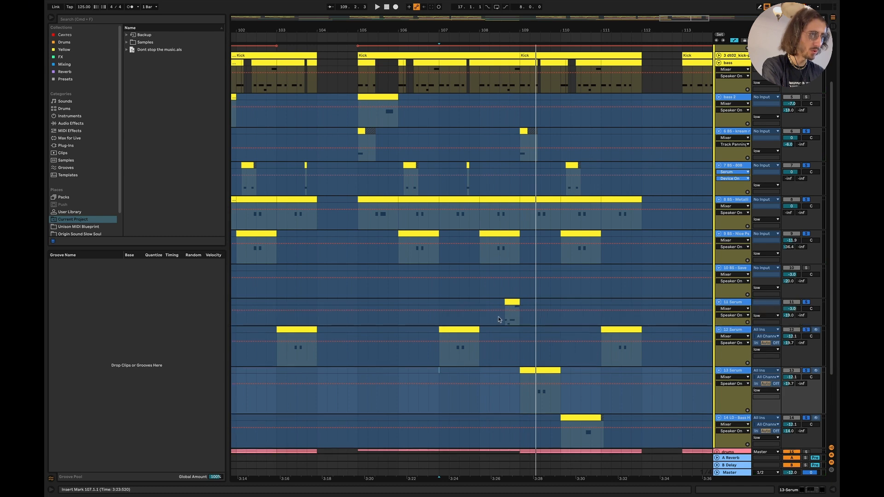
drag(501, 319, 519, 319)
click(472, 318)
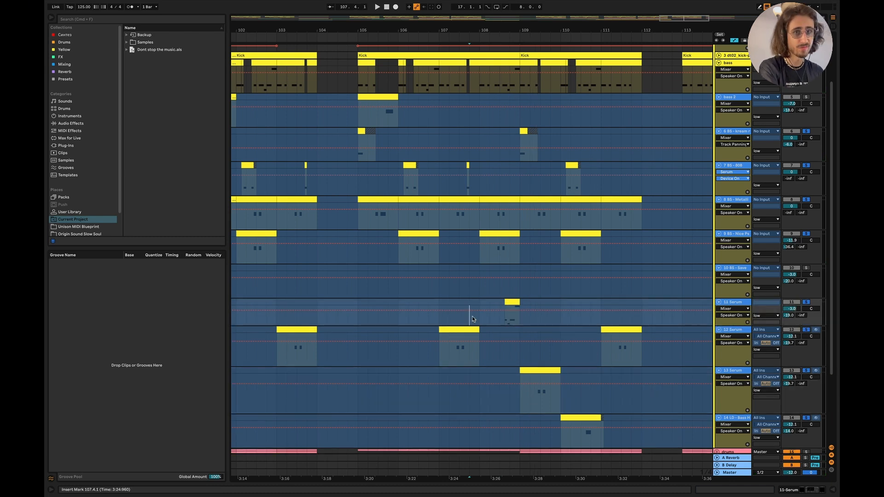
key(space)
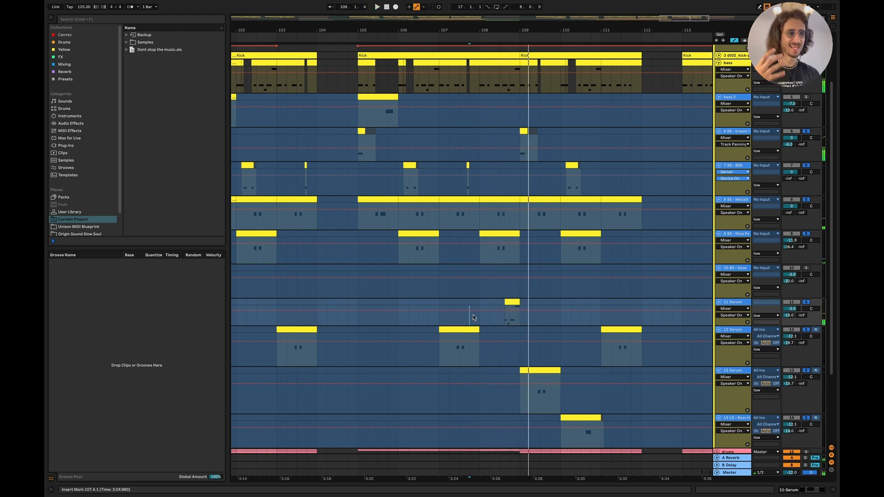
key(space)
- Play all the soloed low layers together from 108.1.1 through the end of bar 111
click(483, 317)
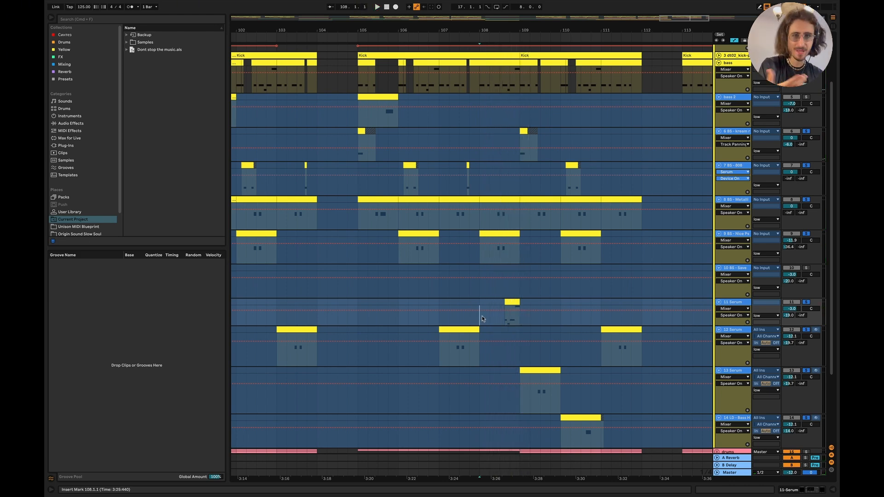
key(space)
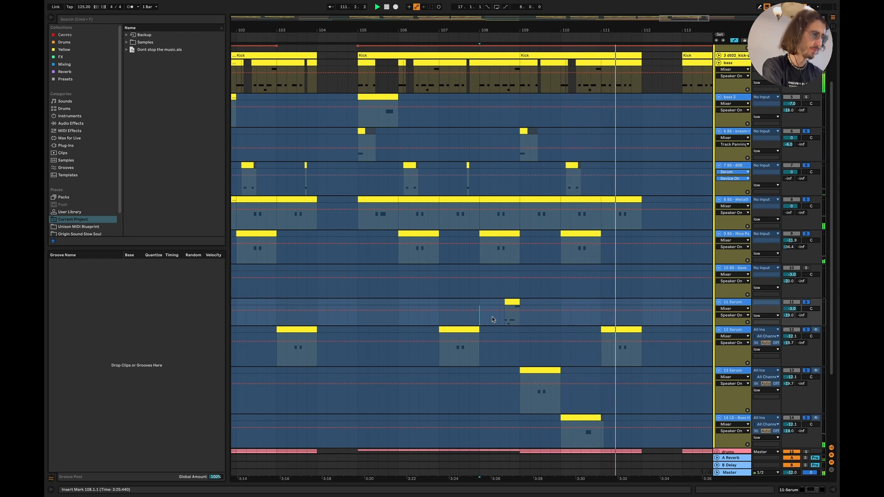
key(space)
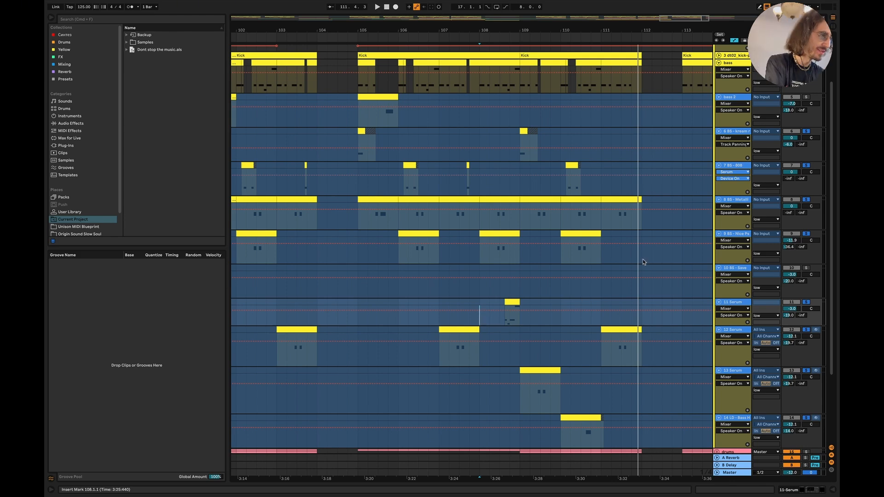
- Fold the low group, unfold the inst group, and unfold its fourth lead track
scroll(732, 142, up, 3)
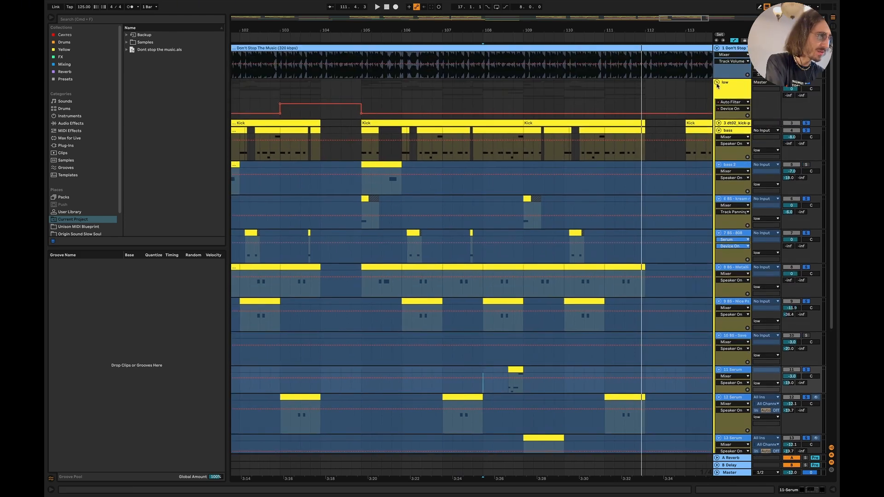
click(717, 82)
scroll(540, 139, left, 10)
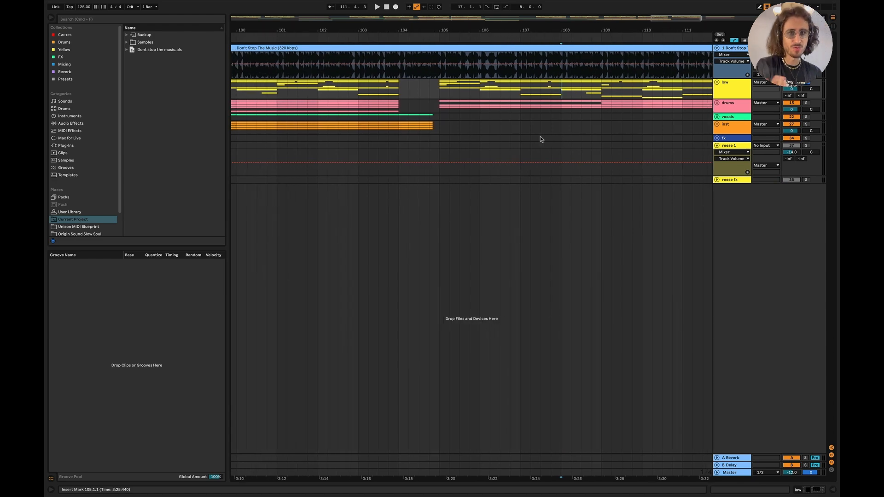
click(717, 125)
scroll(470, 175, left, 5)
scroll(471, 175, down, 3)
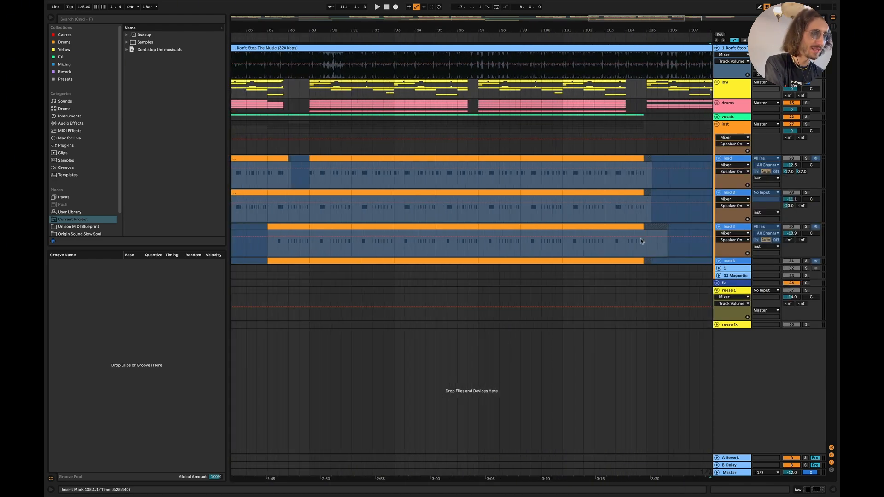
click(719, 261)
scroll(318, 267, up, 3)
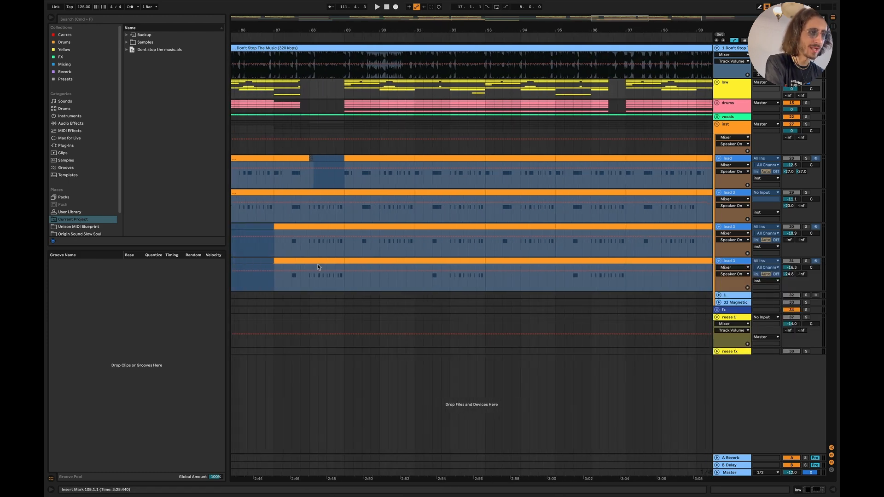
- Solo the first lead track in the inst group and play it from 89.1.1
drag(429, 283, 482, 272)
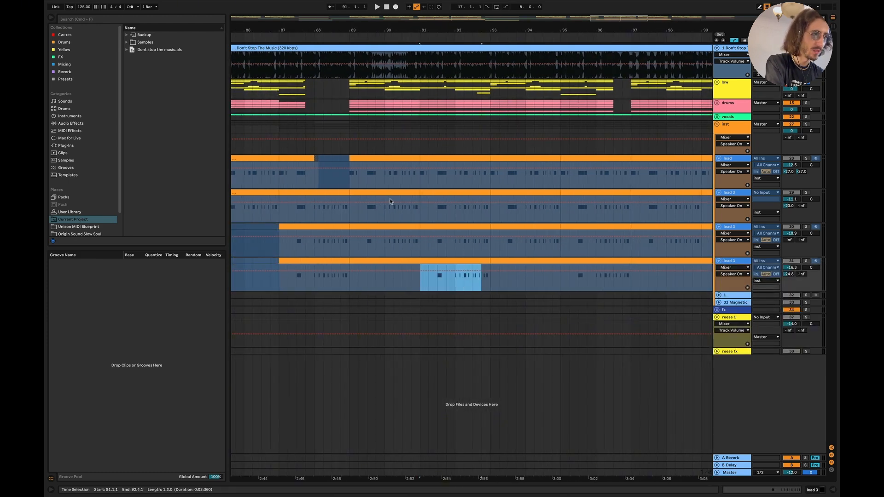
click(348, 182)
click(806, 158)
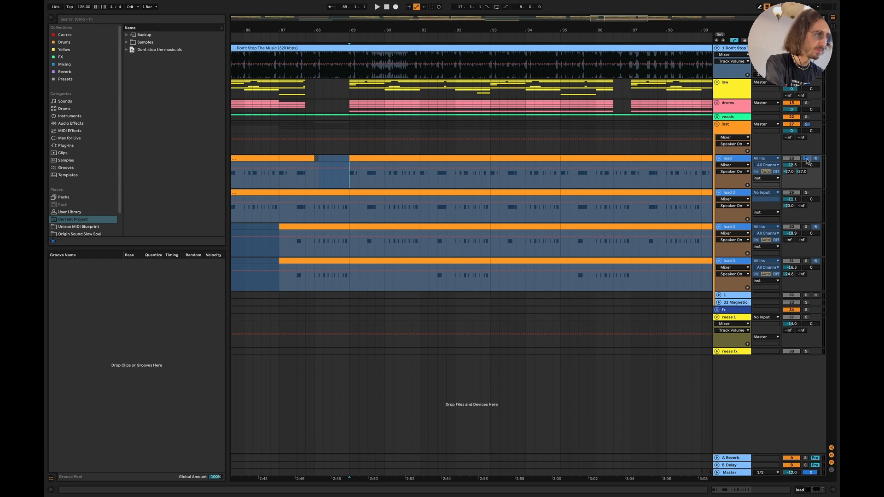
key(space)
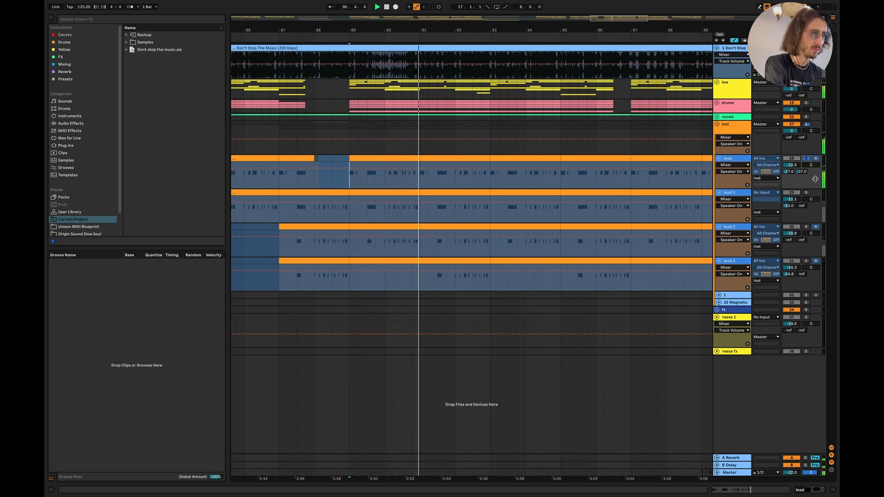
key(space)
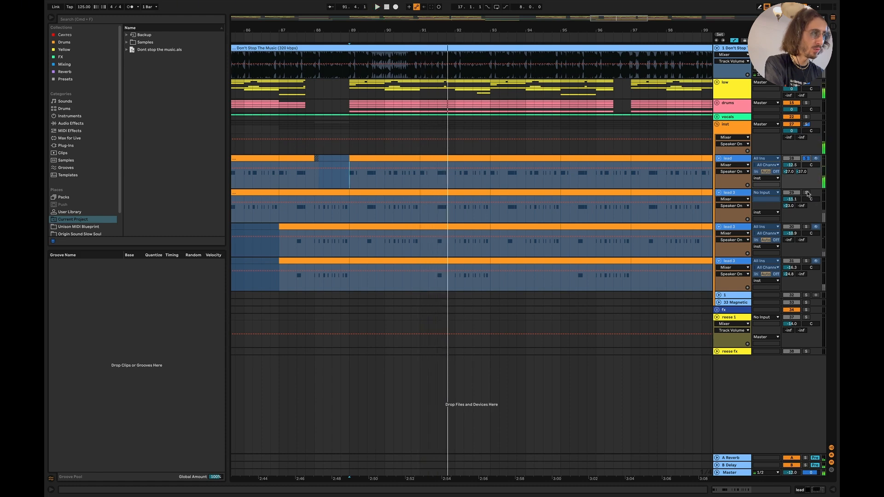
- Add the second lead track to the solo, raise its volume to -5.1 dB, and play both leads
super+click(806, 193)
mouse_move(792, 199)
mouse_down()
mouse_move(791, 188)
mouse_move(792, 197)
mouse_up()
key(space)
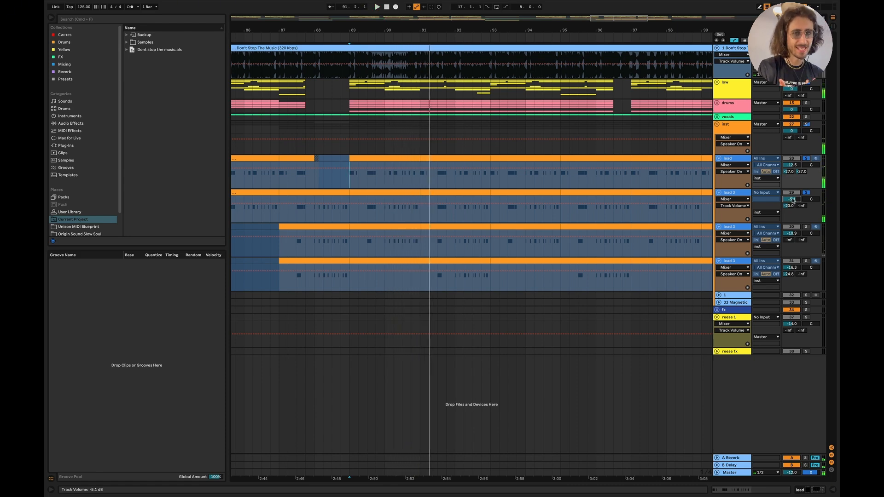
- Add the third lead track to the soloed leads and raise its volume during playback
super+click(807, 227)
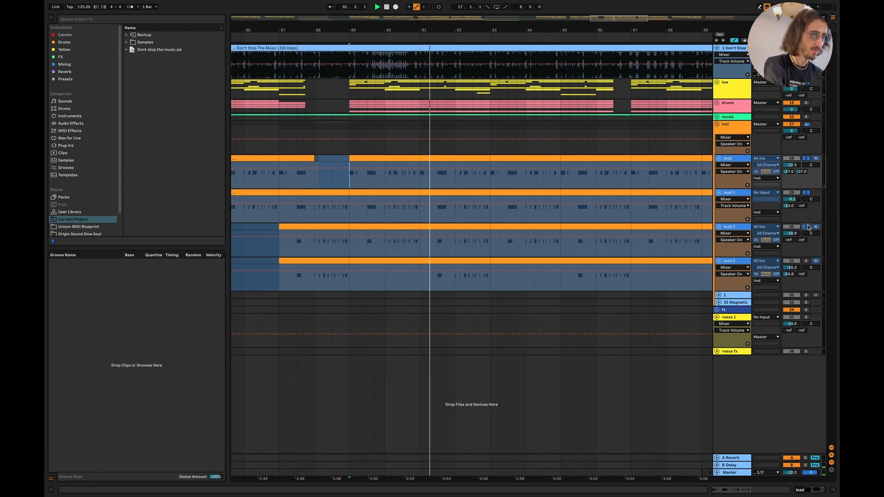
key(space)
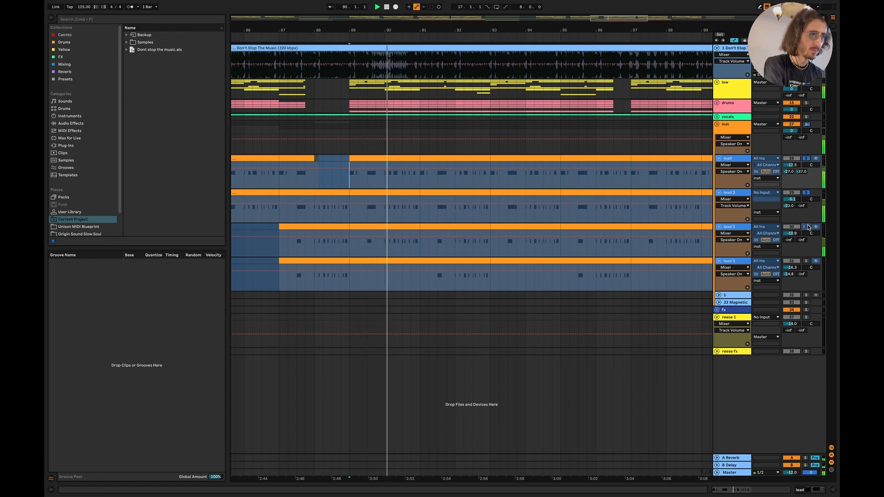
drag(791, 233, 791, 228)
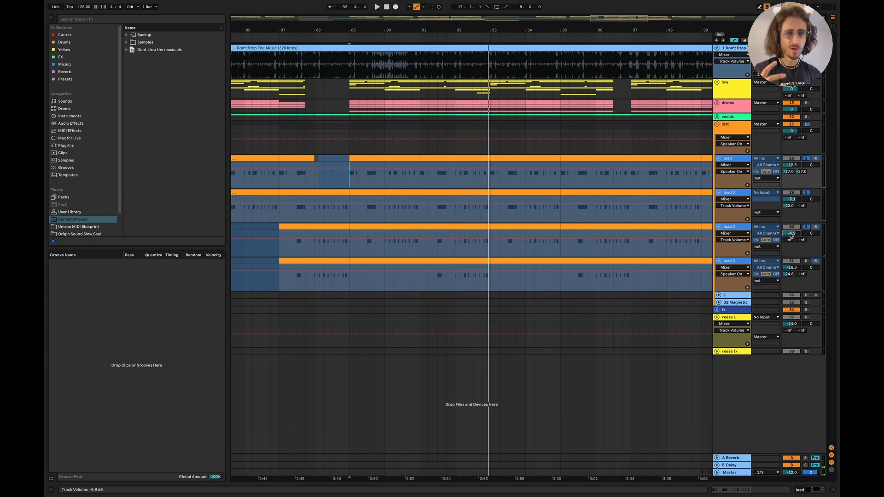
- Solo only the fourth lead track and play it from 91.2.1
click(805, 260)
click(429, 281)
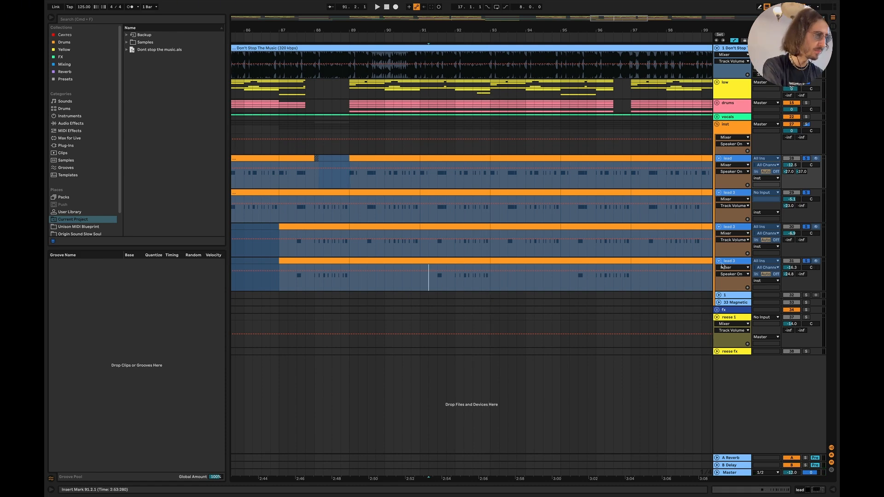
click(806, 261)
click(806, 261)
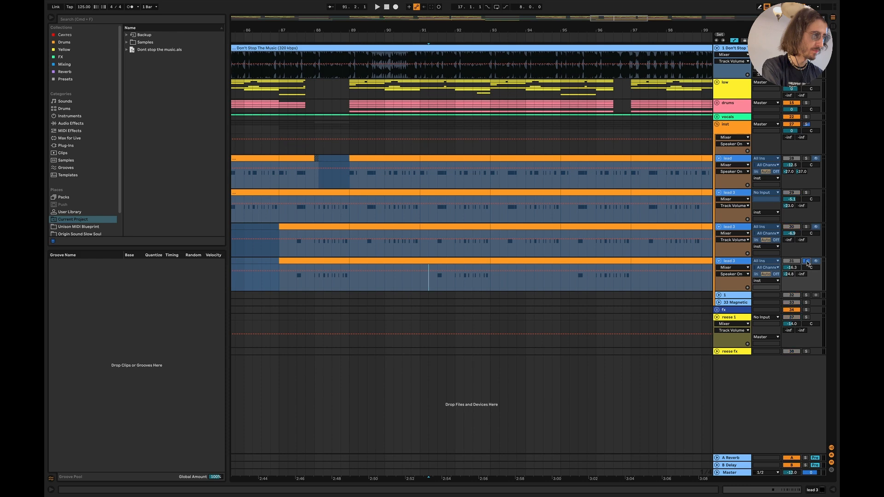
key(space)
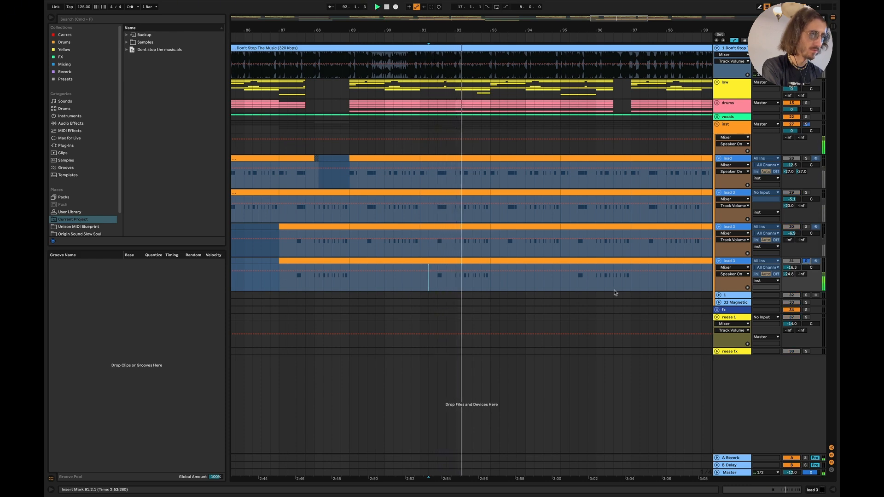
key(space)
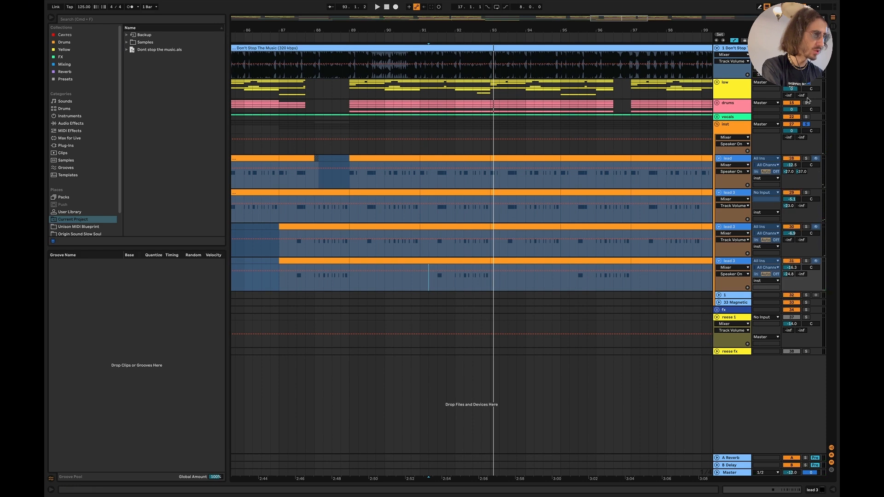
- Play the soloed drums and inst groups from 89.1.1 and raise the fourth lead track's volume to -13.5 dB
click(350, 129)
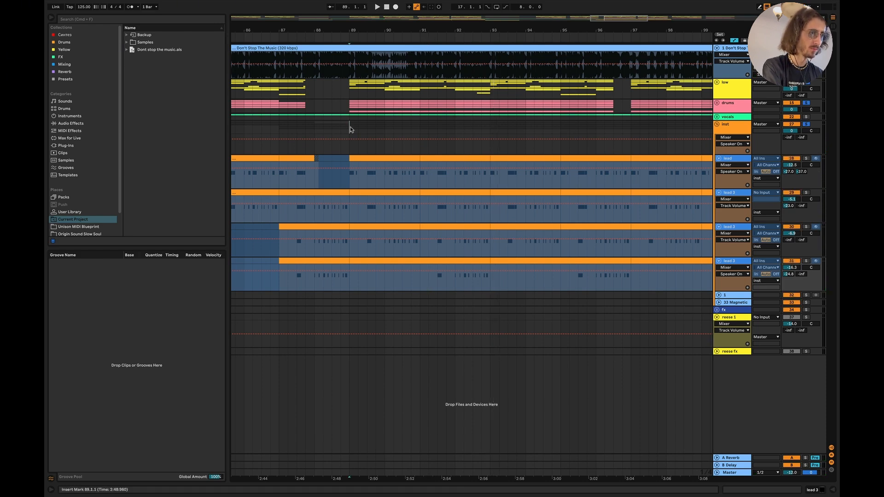
key(space)
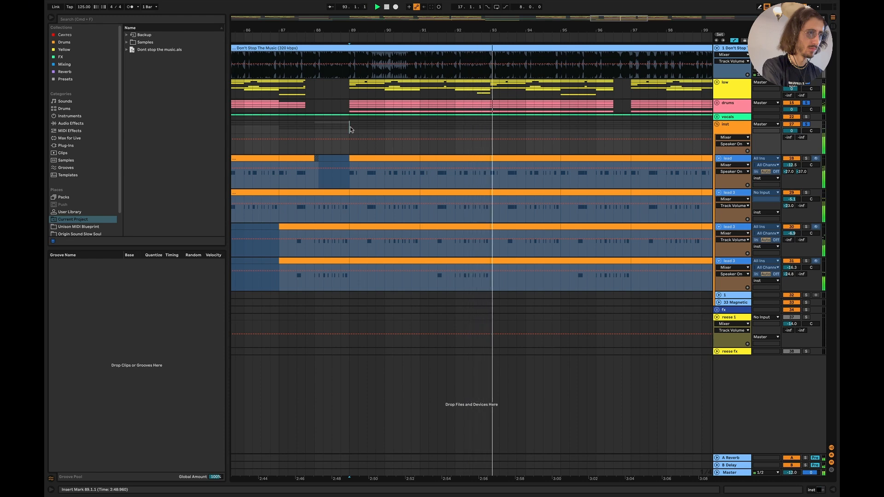
click(791, 267)
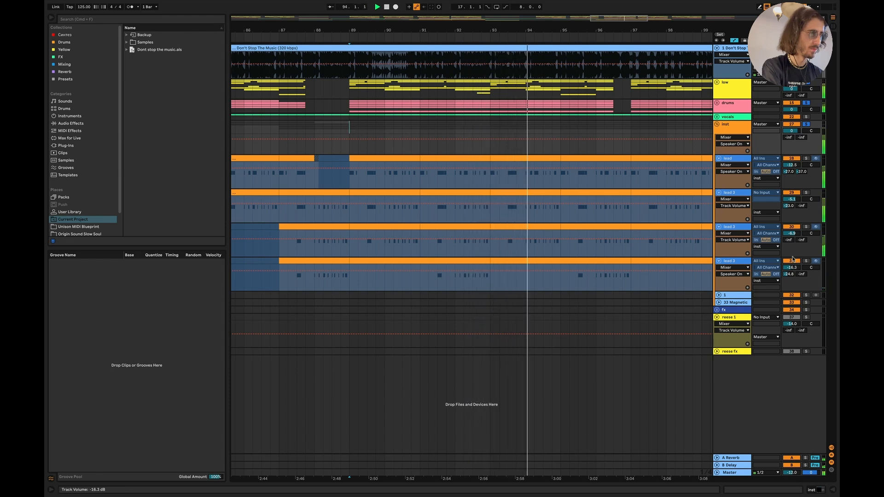
drag(791, 267, 791, 262)
scroll(617, 205, right, 3)
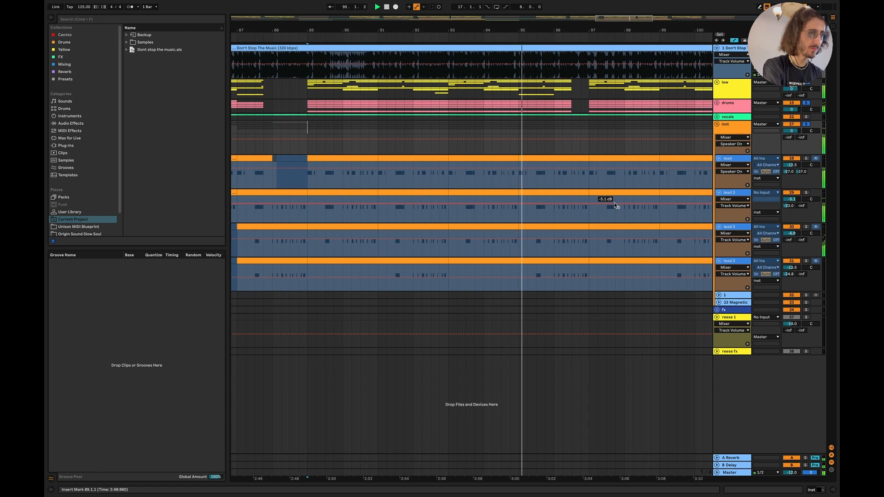
scroll(615, 206, down, 3)
key(space)
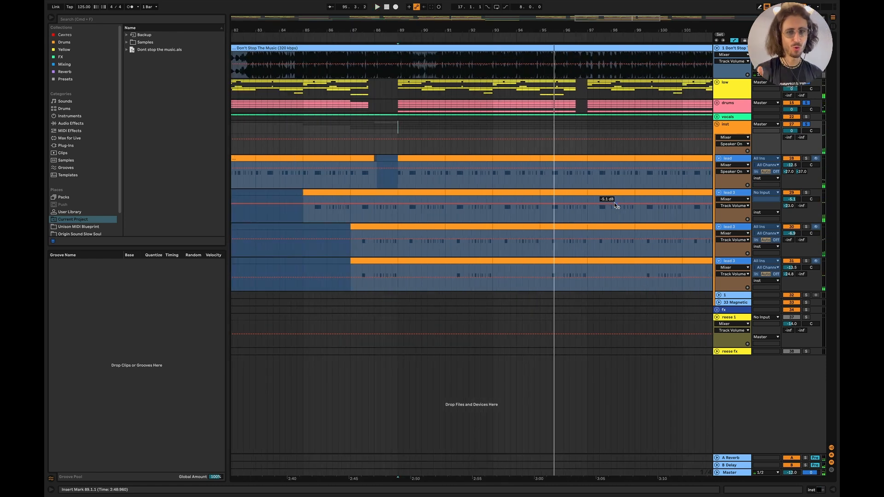
- Unfold the low group and open the bass clip spanning 113.1.1 to 117.1.1
click(716, 82)
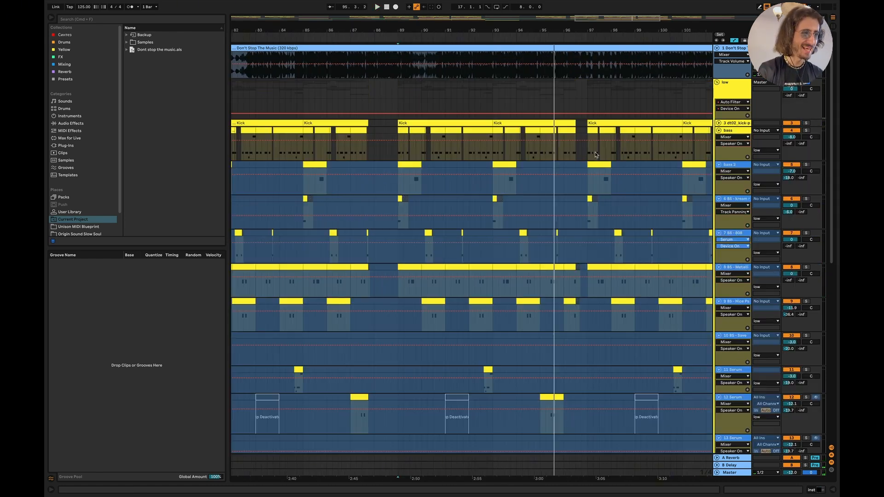
scroll(596, 155, right, 10)
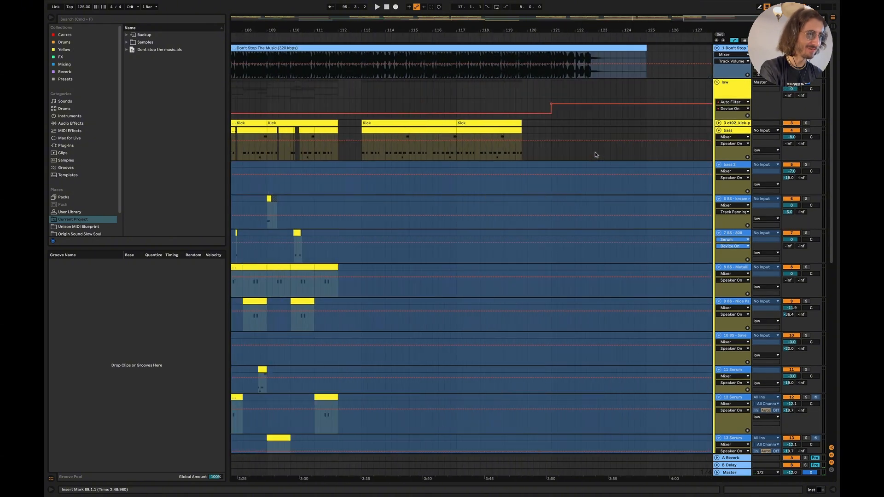
scroll(596, 155, left, 1)
double_click(409, 126)
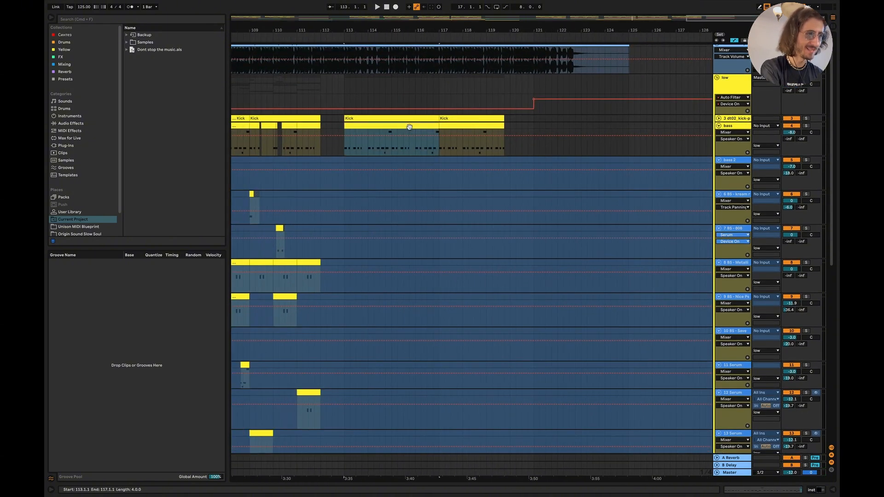
- Audition the F#3, E3 and C#4 pitches in the bass clip and close its note editor
scroll(425, 362, down, 5)
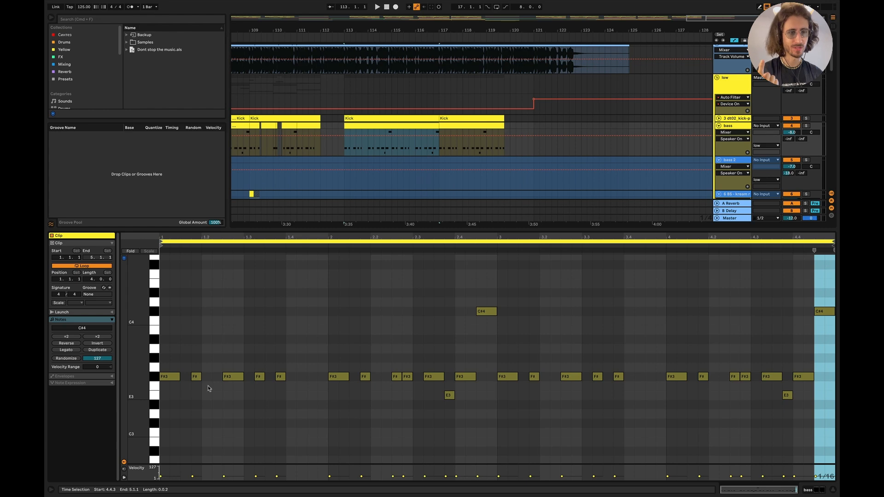
click(156, 378)
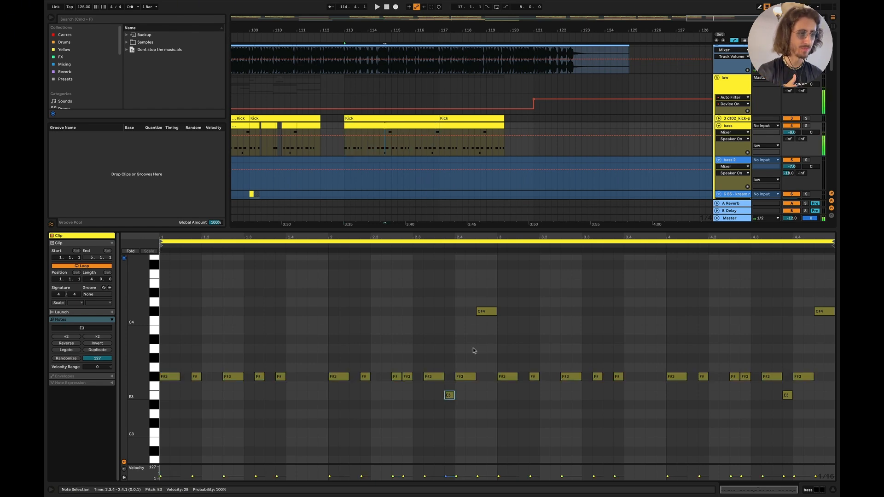
click(486, 312)
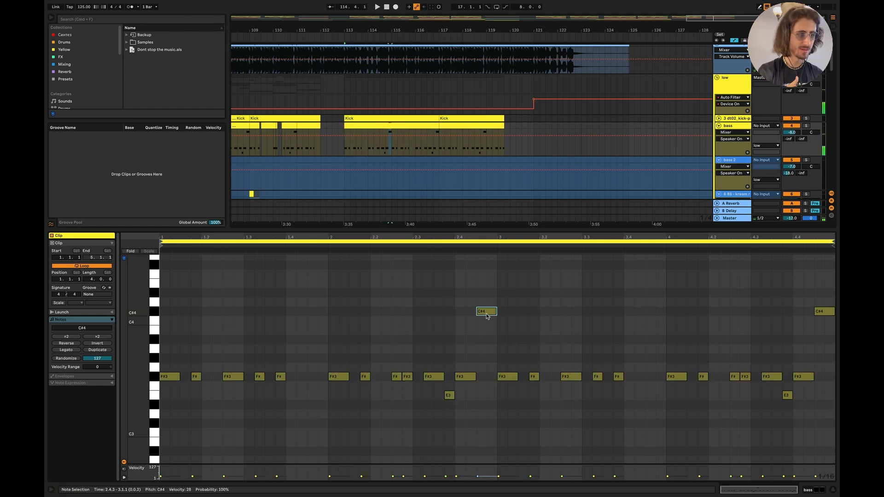
click(833, 489)
- Look over the layered bass clips in the low group back to about bar 95 and fold the group
scroll(562, 315, left, 5)
scroll(563, 315, down, 3)
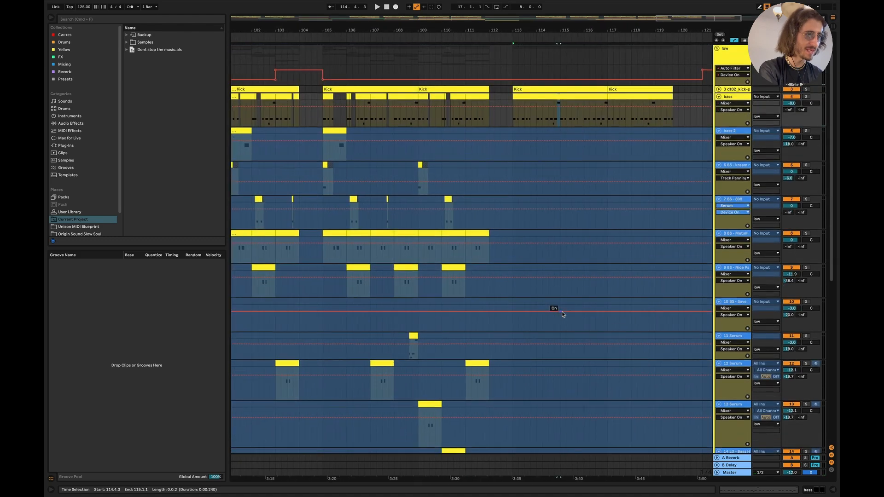
scroll(562, 313, left, 1)
scroll(562, 313, down, 1)
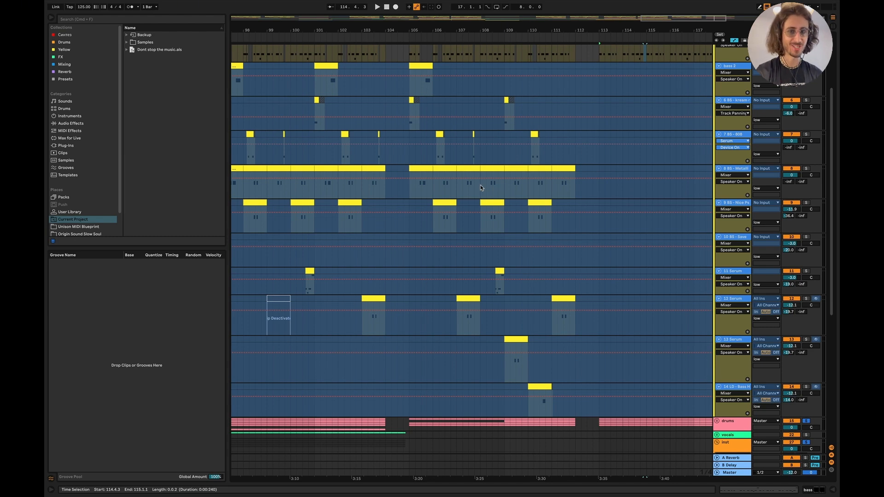
scroll(555, 173, up, 5)
scroll(555, 173, left, 3)
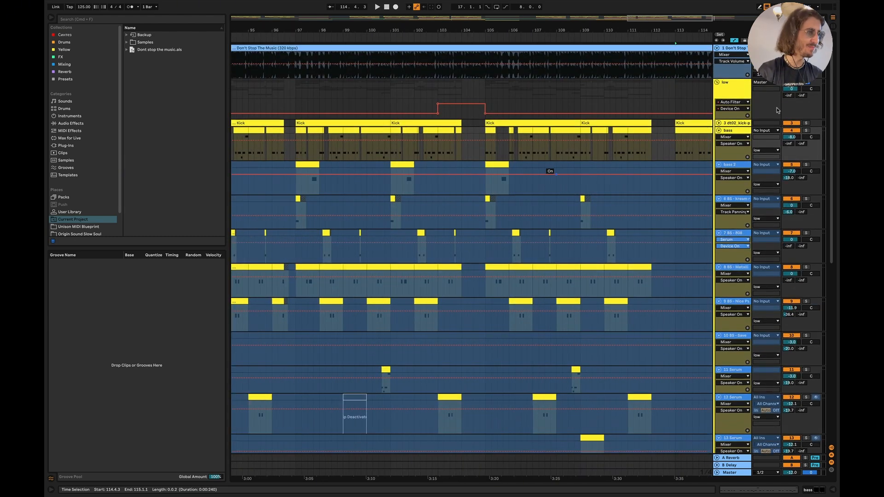
click(717, 83)
- Add the vocals group to the soloed drums and inst groups and fold the inst group
scroll(410, 231, left, 6)
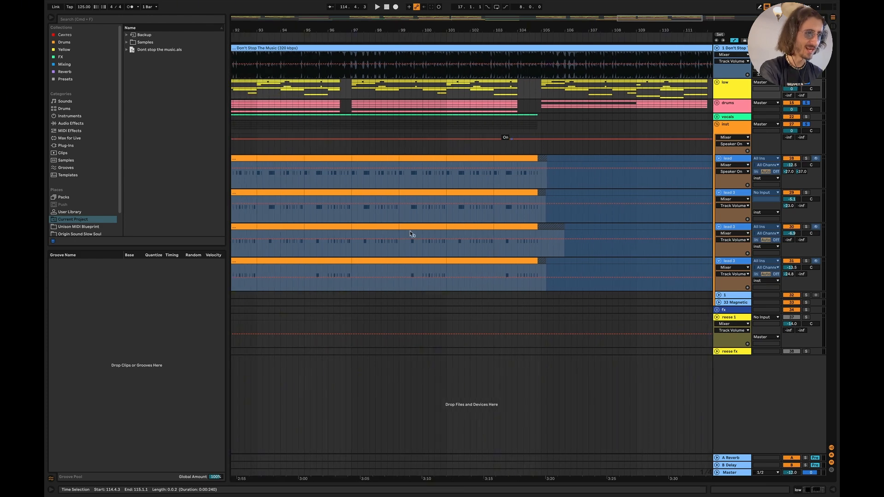
scroll(410, 234, left, 3)
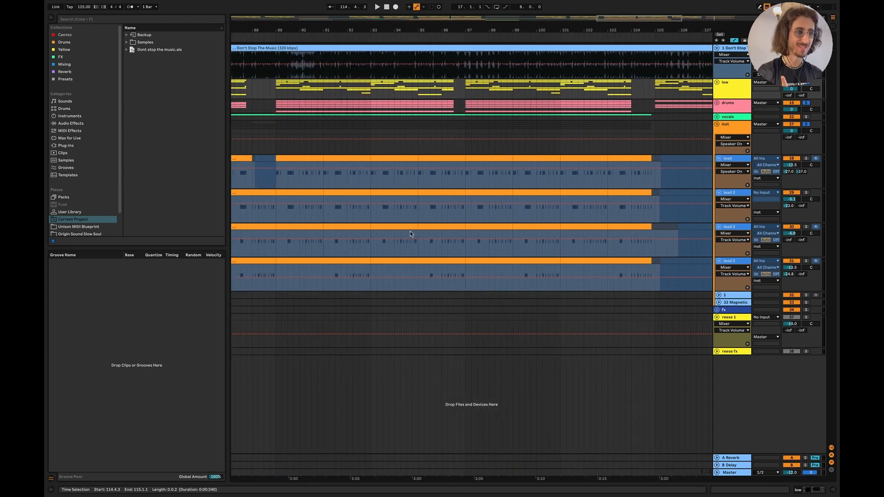
click(276, 128)
click(806, 117)
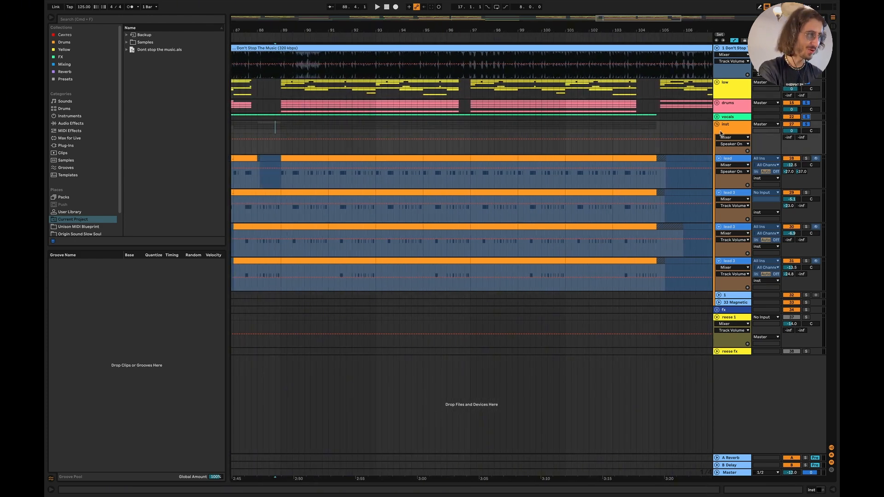
click(716, 124)
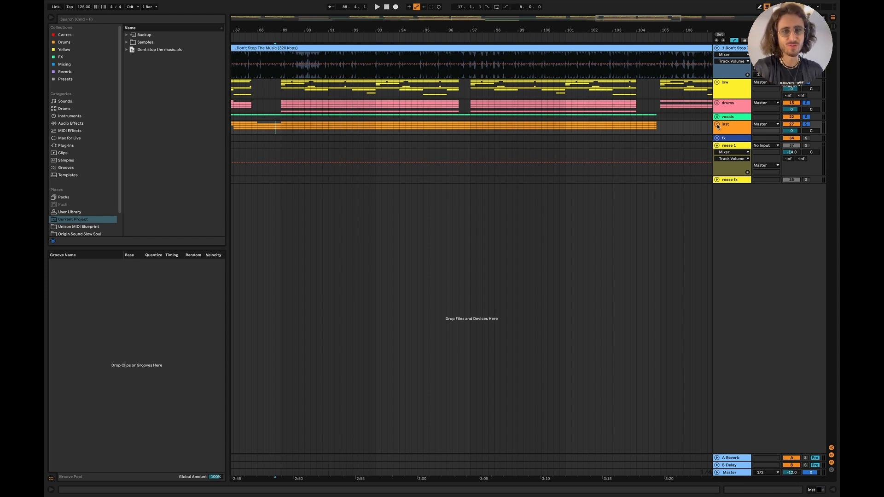
- Clear the group solos and play the full arrangement from 88.2.1
click(807, 103)
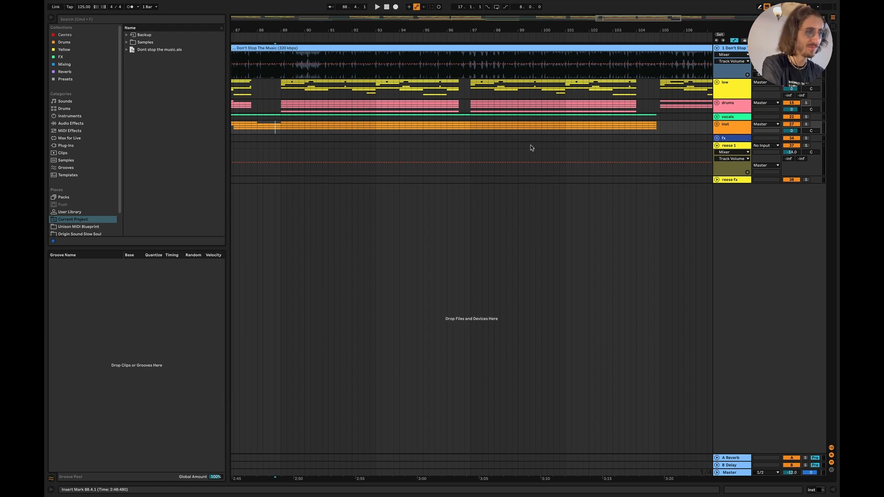
scroll(339, 124, left, 2)
click(305, 118)
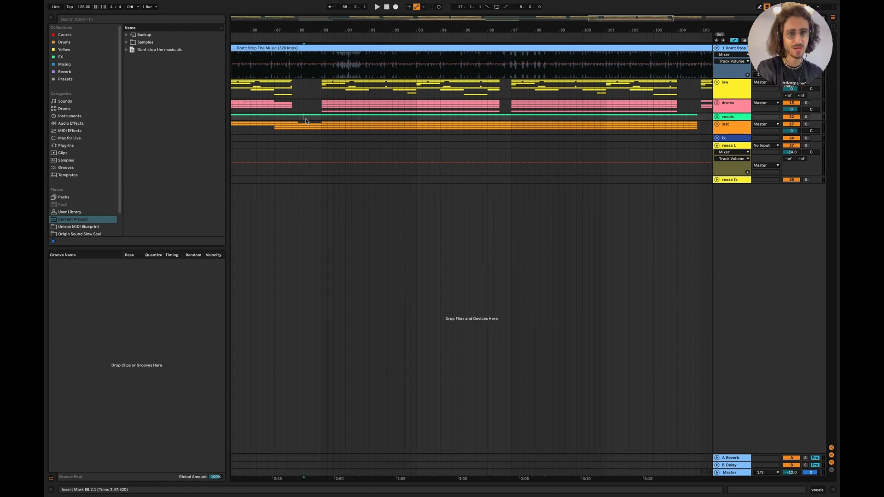
key(space)
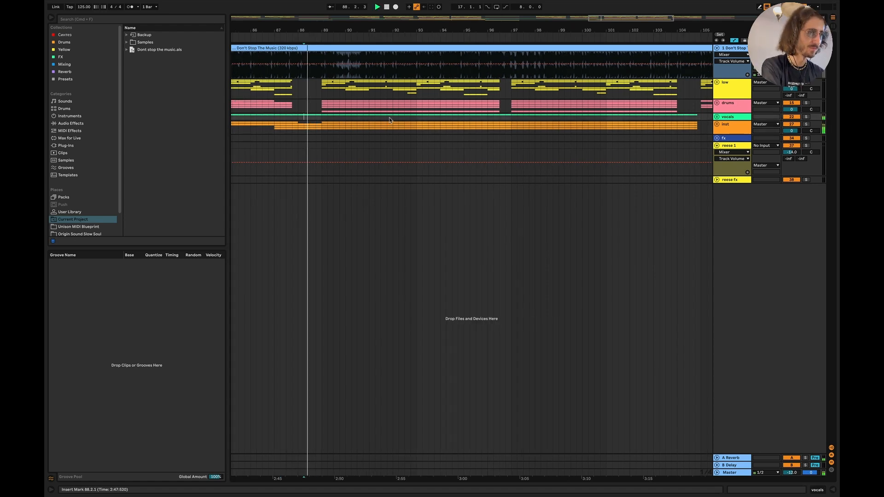
scroll(395, 120, down, 5)
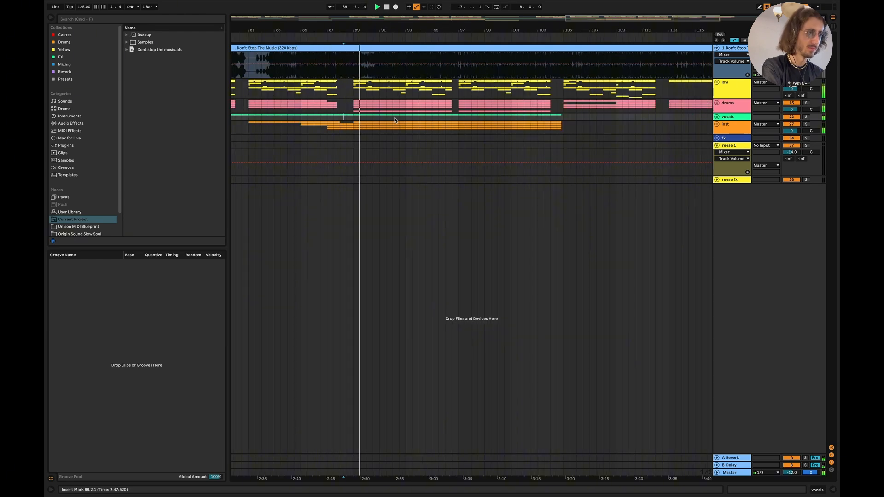
scroll(395, 120, up, 3)
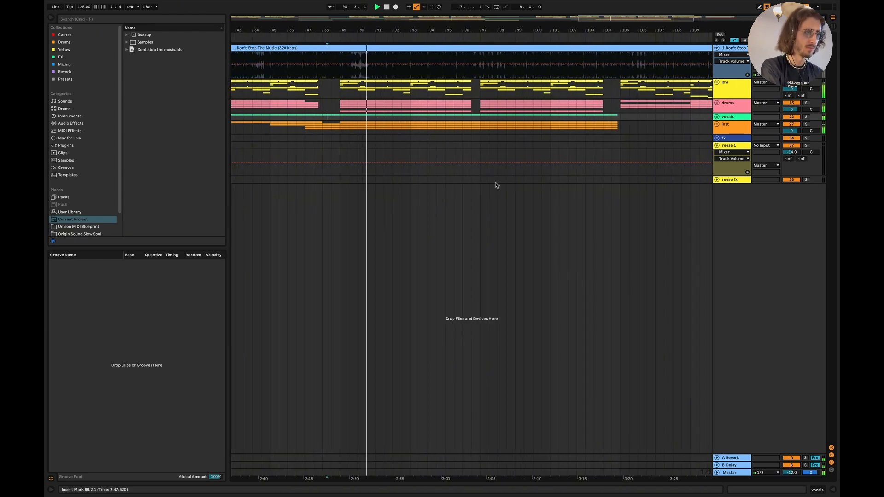
scroll(496, 185, left, 3)
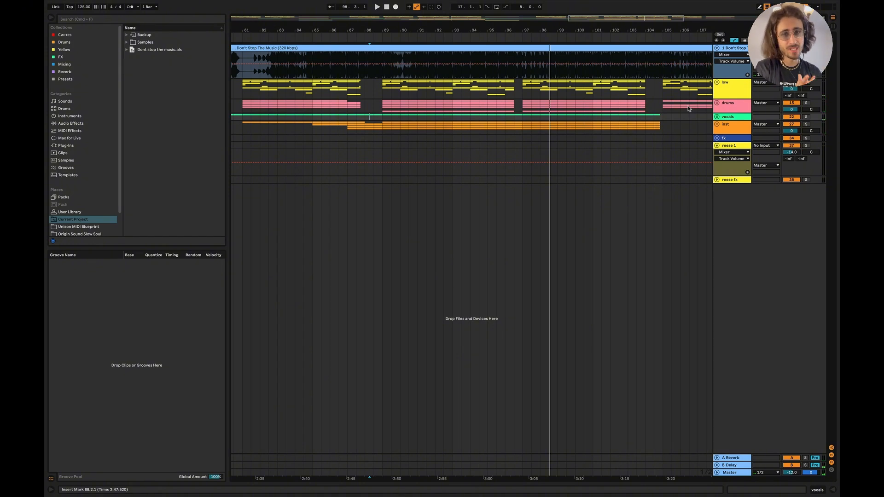
- Unfold the drums group, solo its first loop track and play it from 89.1.1
click(717, 103)
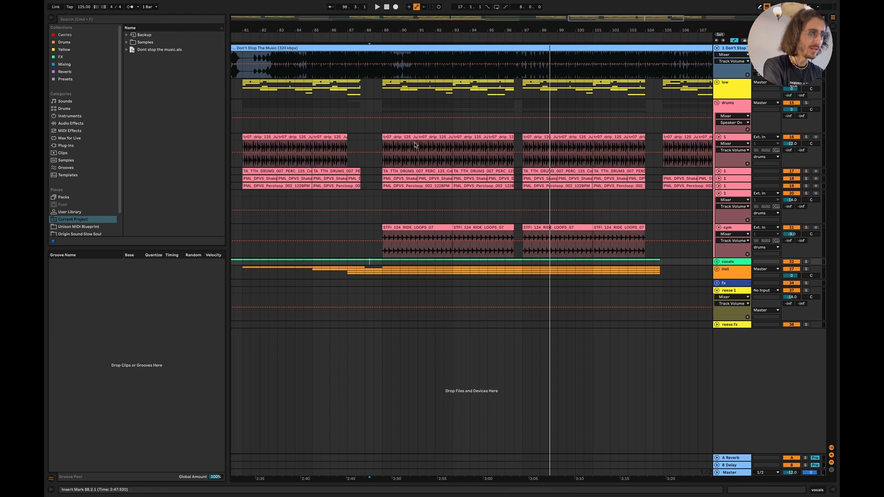
scroll(405, 146, up, 3)
key(space)
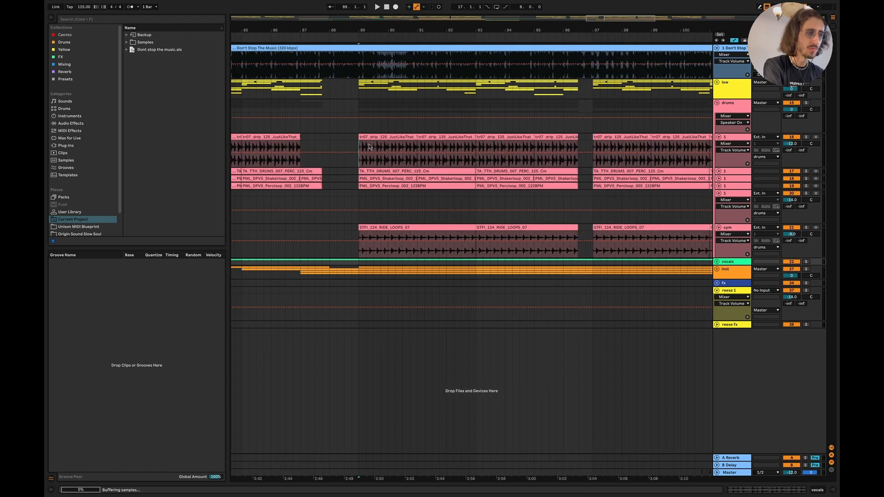
click(358, 146)
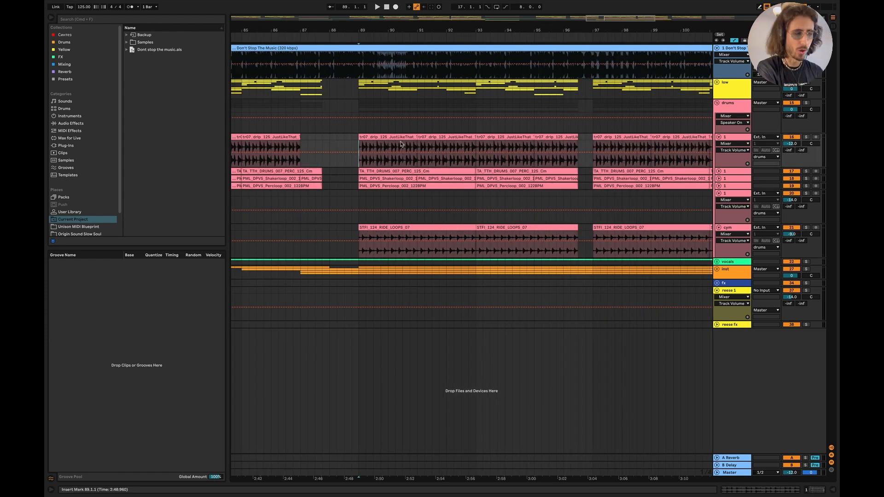
click(806, 137)
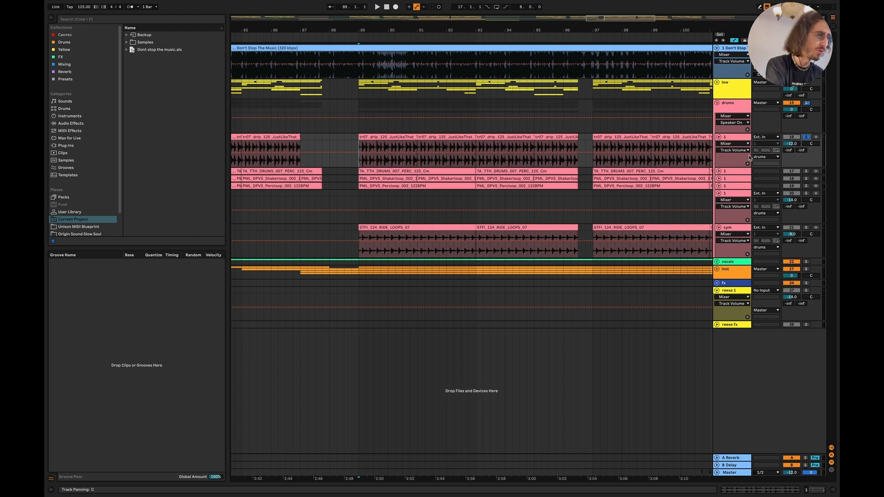
key(space)
- Unfold the percussion, shaker and percloop tracks one by one and add each to the solo during playback
click(718, 171)
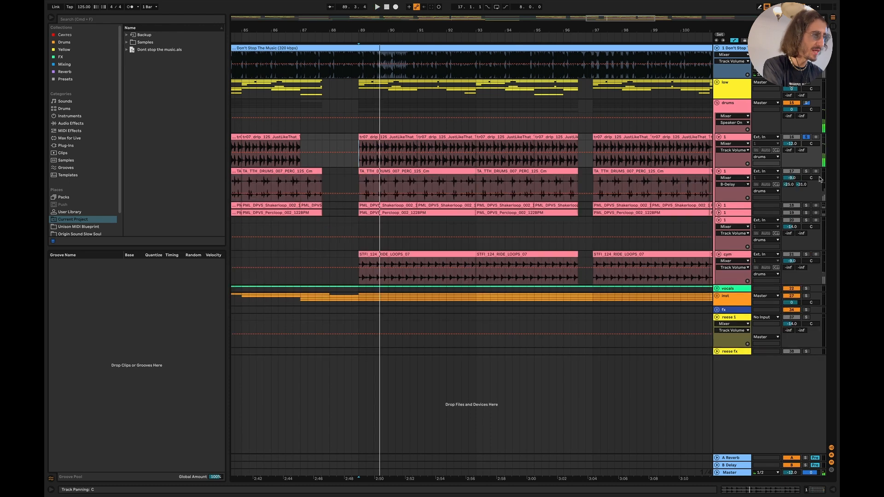
click(806, 170)
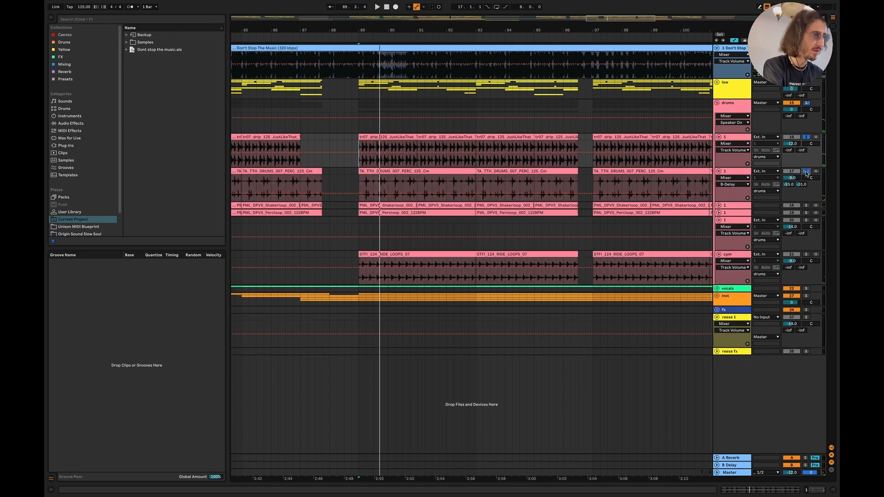
click(719, 205)
click(806, 206)
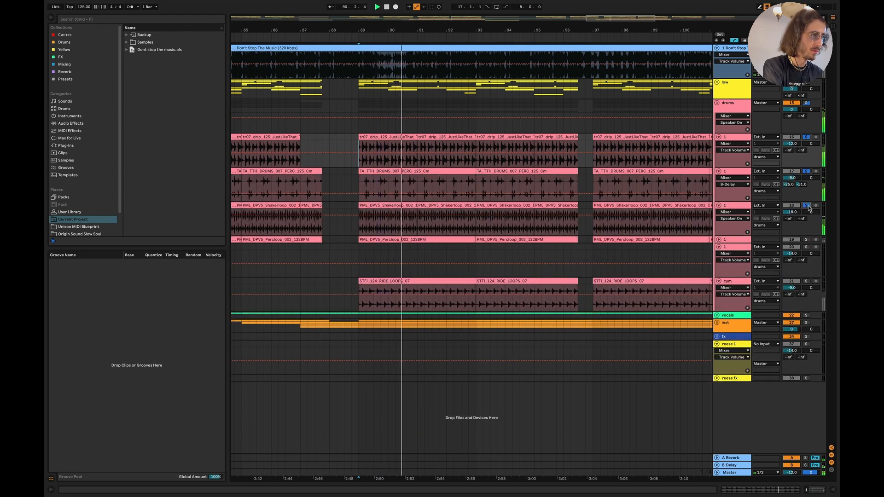
click(718, 239)
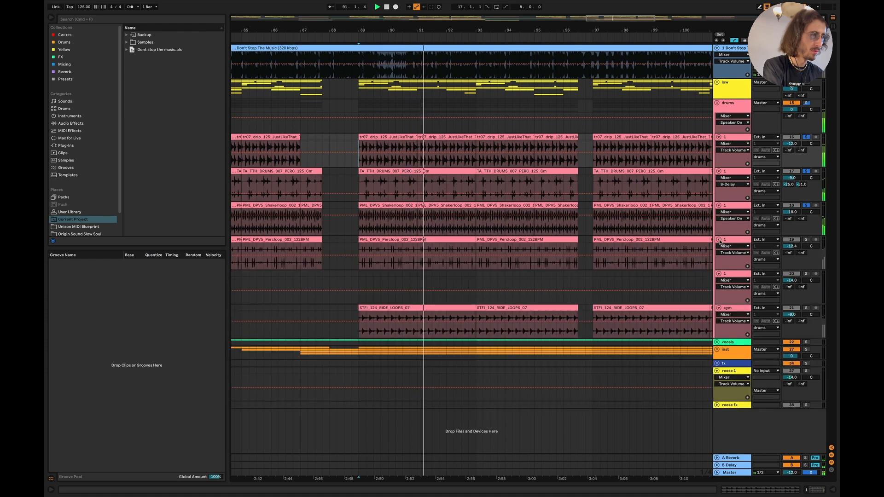
click(806, 240)
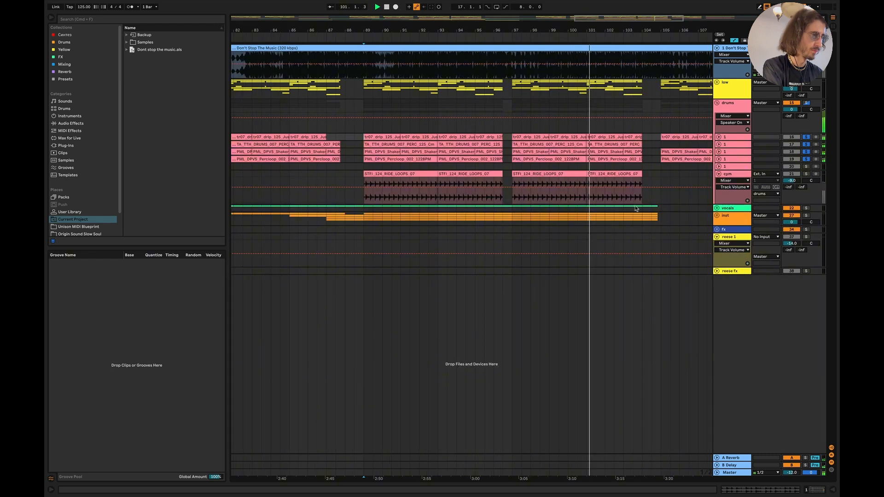
- Play the soloed drum layers together with the cym ride loop from 89.1.1 and fold the drums group
key(space)
click(364, 181)
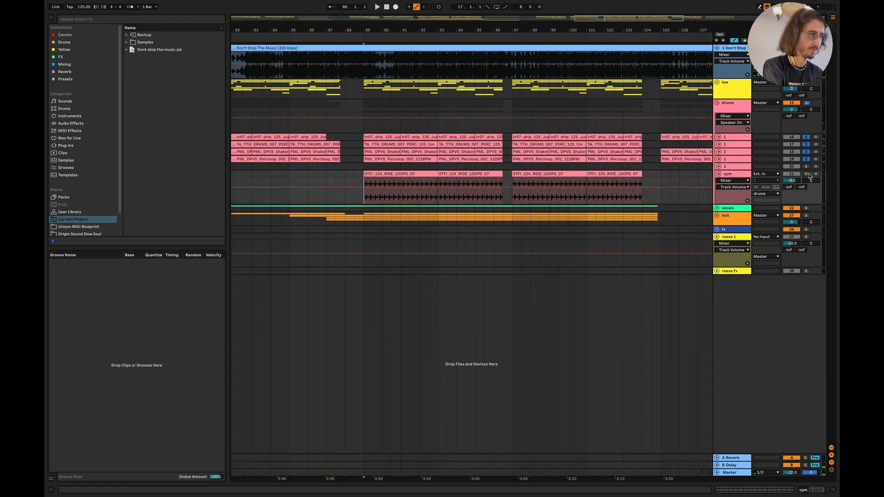
key(space)
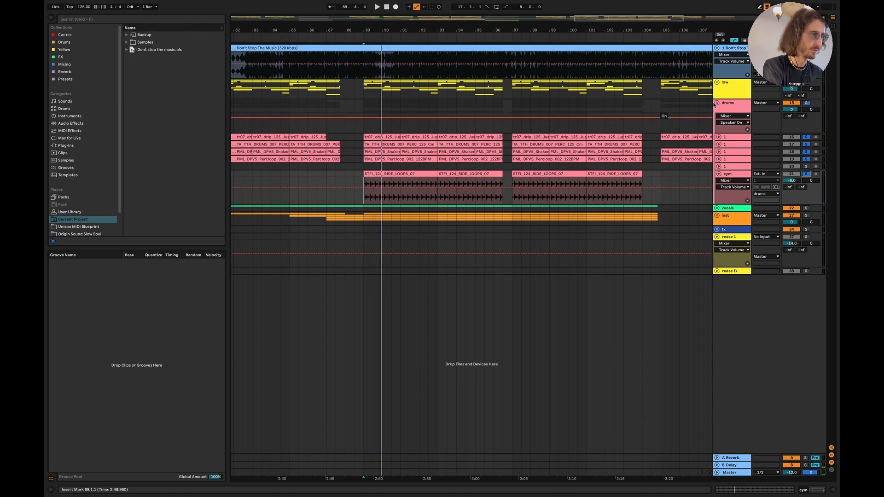
click(717, 103)
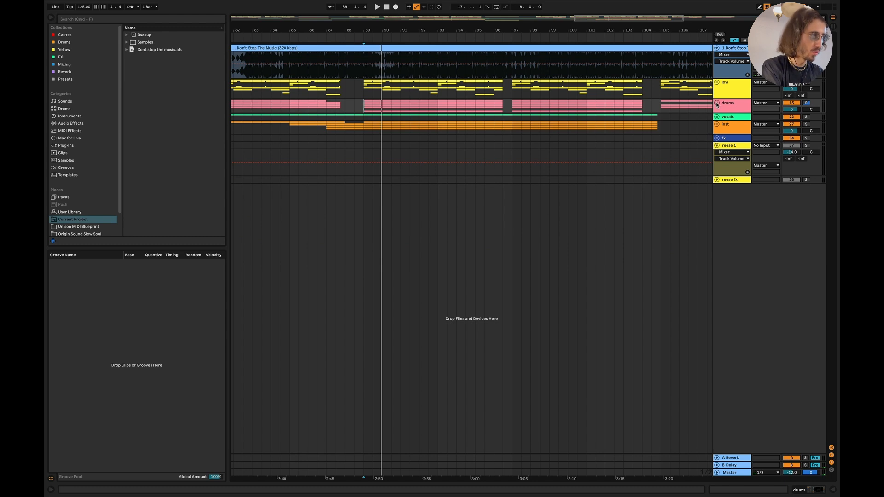